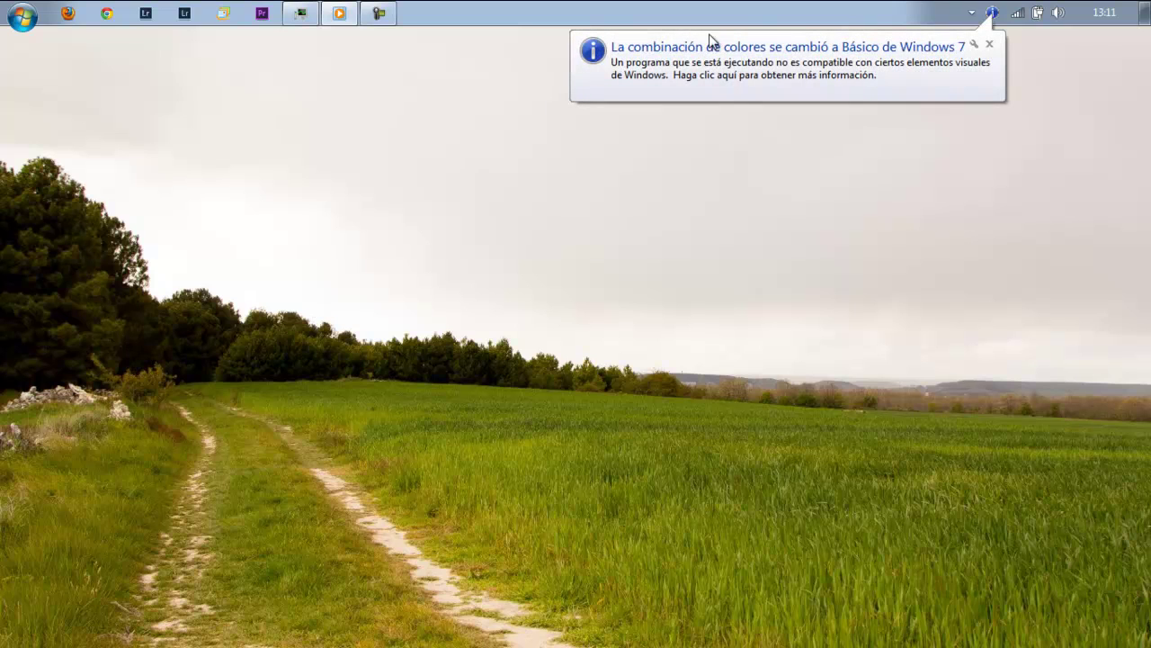
Step: Close the 'La combinación de colores se cambió' notification balloon in the system tray
left_click(989, 43)
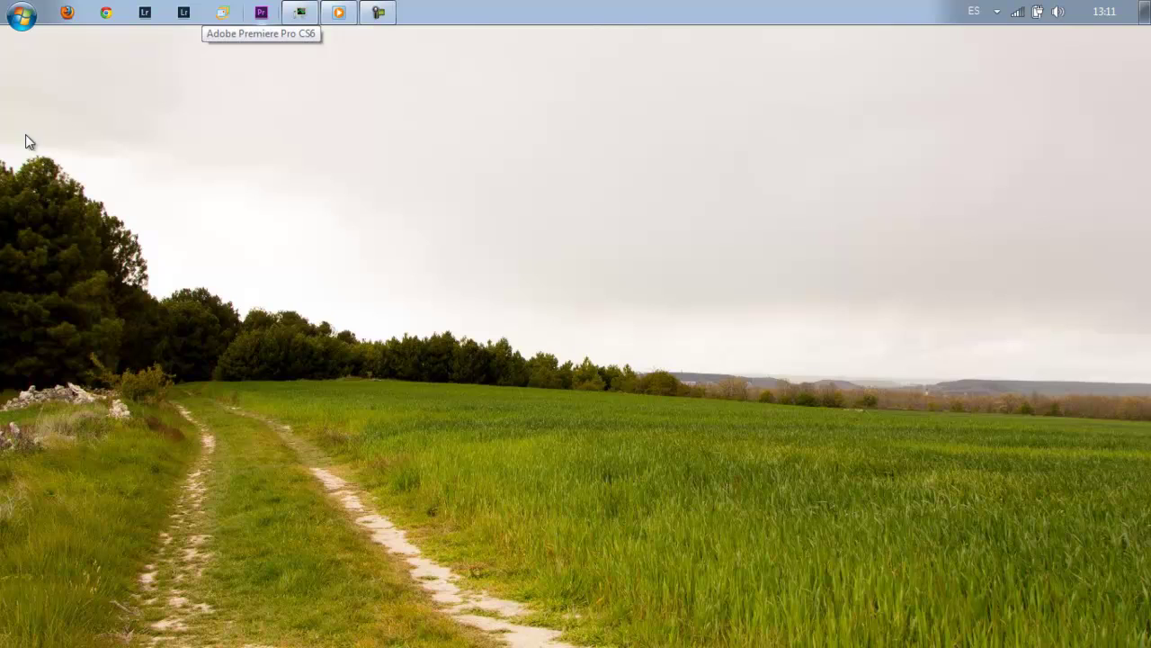
Step: Launch Premiere Pro CS6 from the taskbar and choose Nuevo proyecto on the welcome screen
left_click(259, 12)
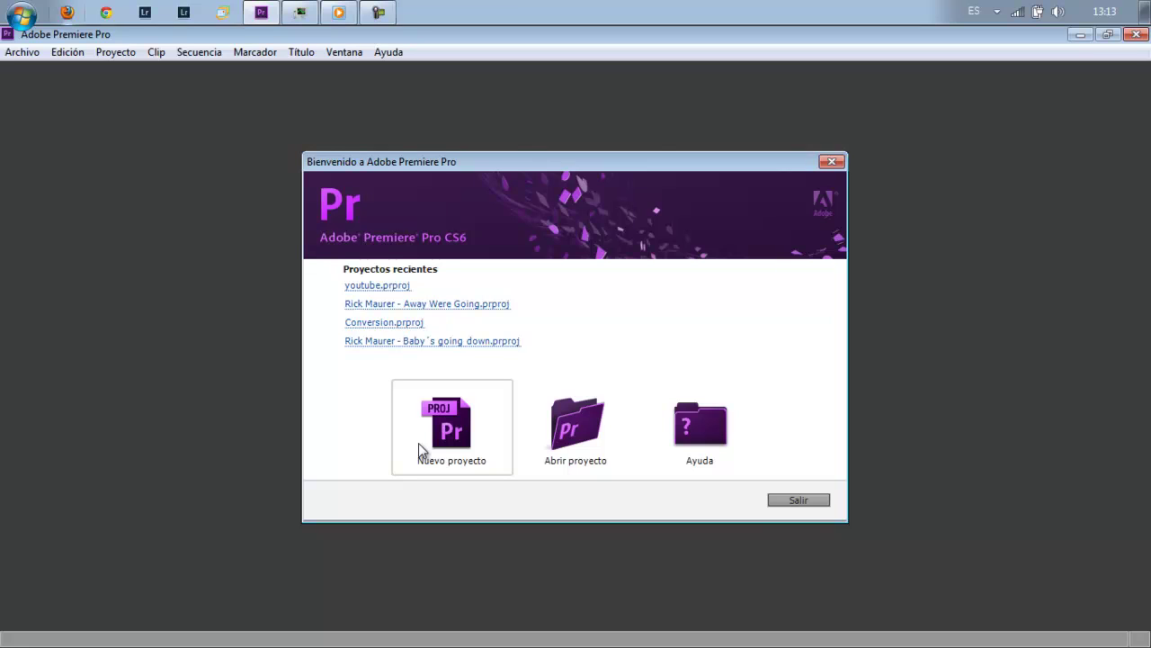
left_click(418, 444)
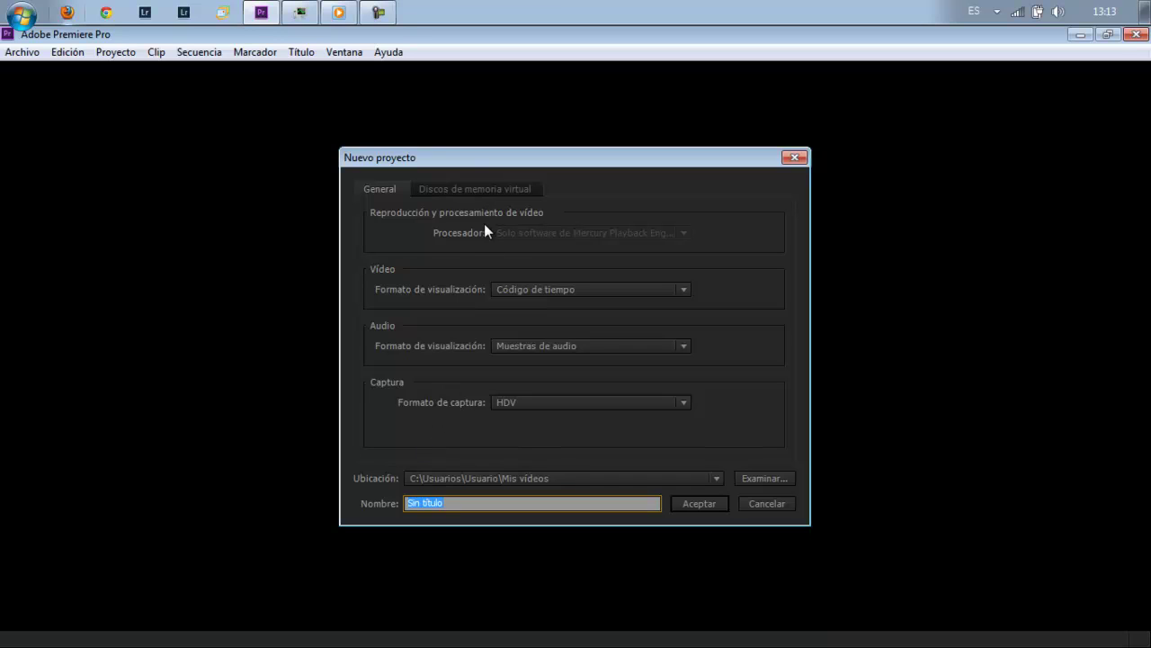
left_click(554, 234)
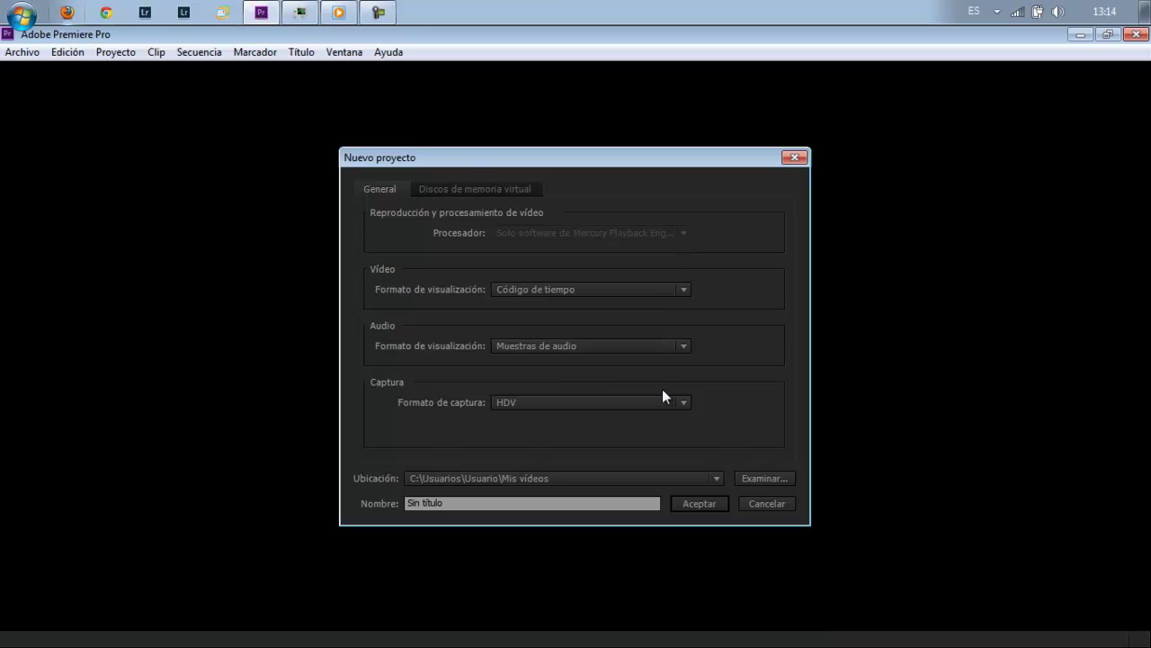
left_click(684, 404)
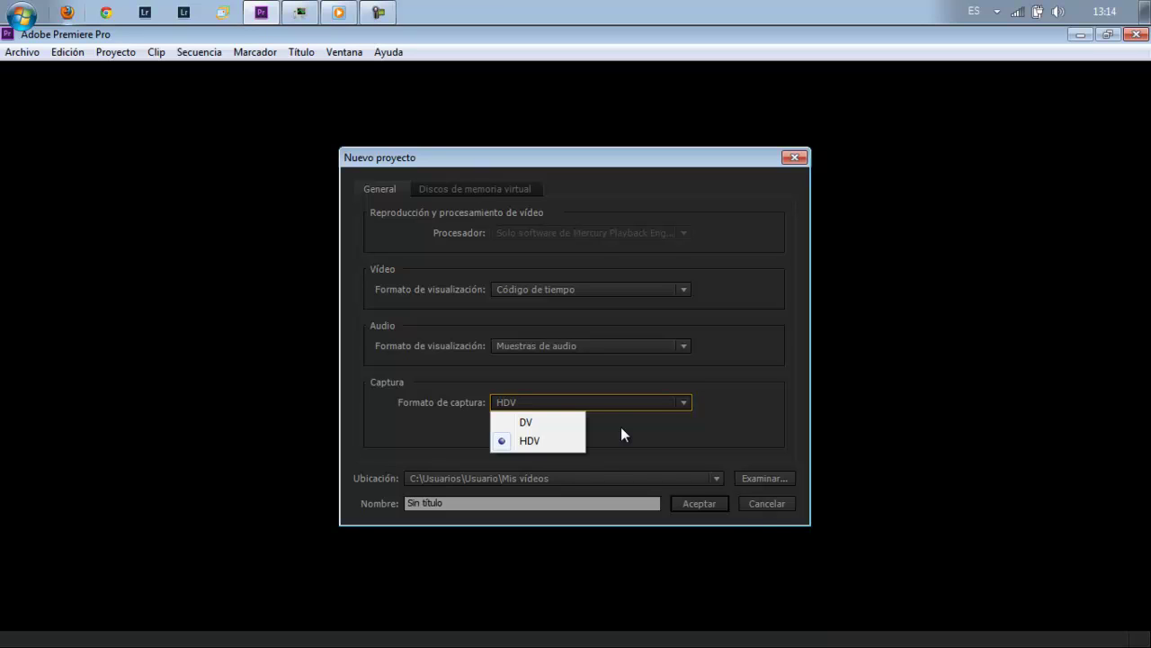
left_click(621, 427)
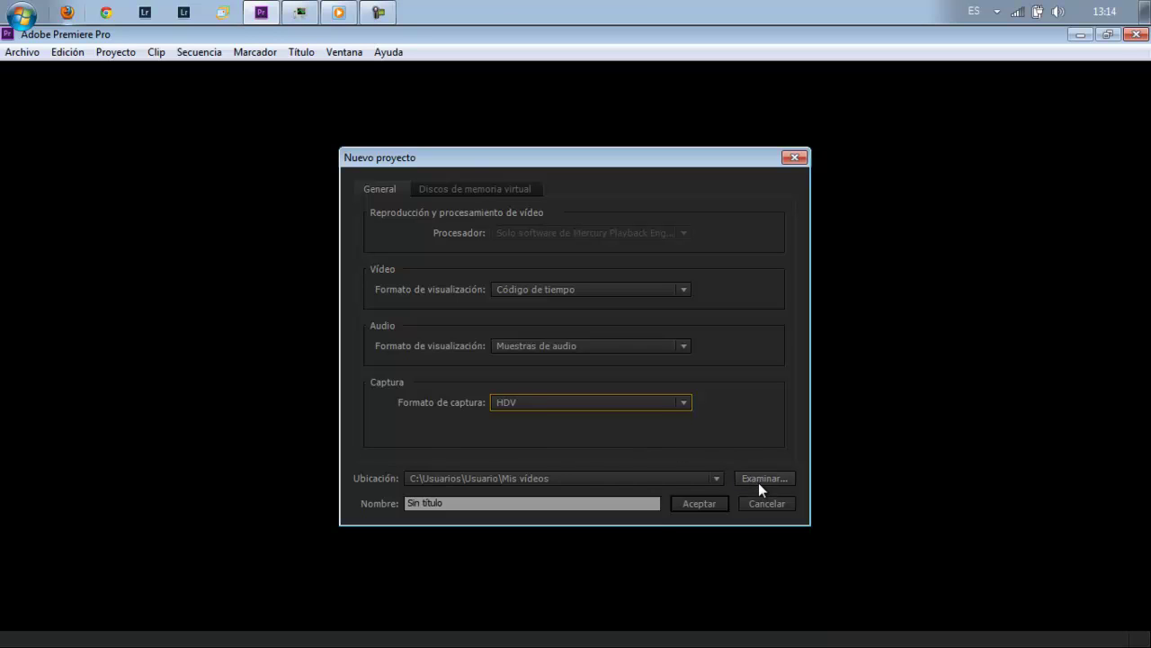
left_click(585, 503)
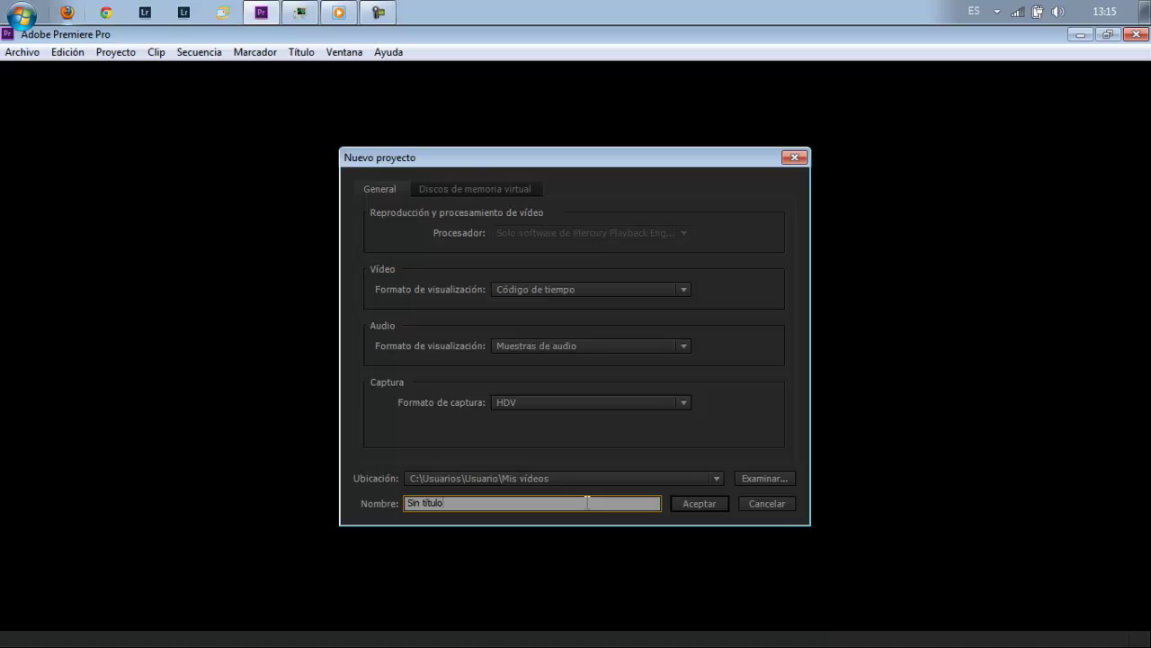
Step: Create the desktop folder 'Tutoriales de Premiere Pro', fixing its typo, and select it as the project location
left_click(758, 475)
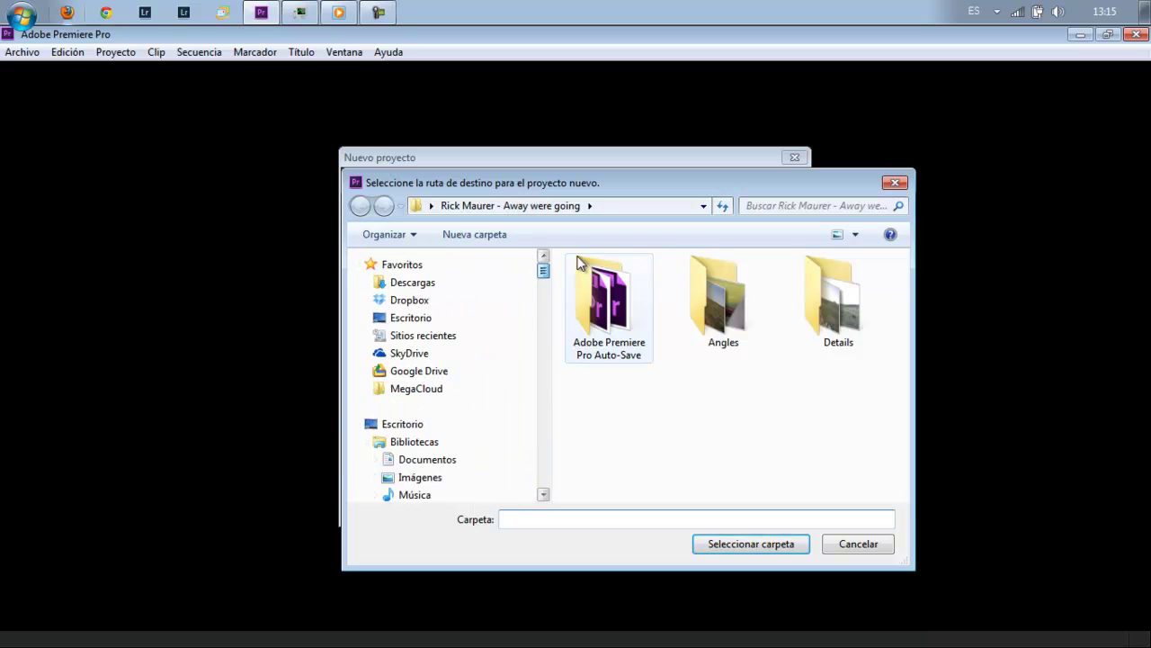
left_click(441, 320)
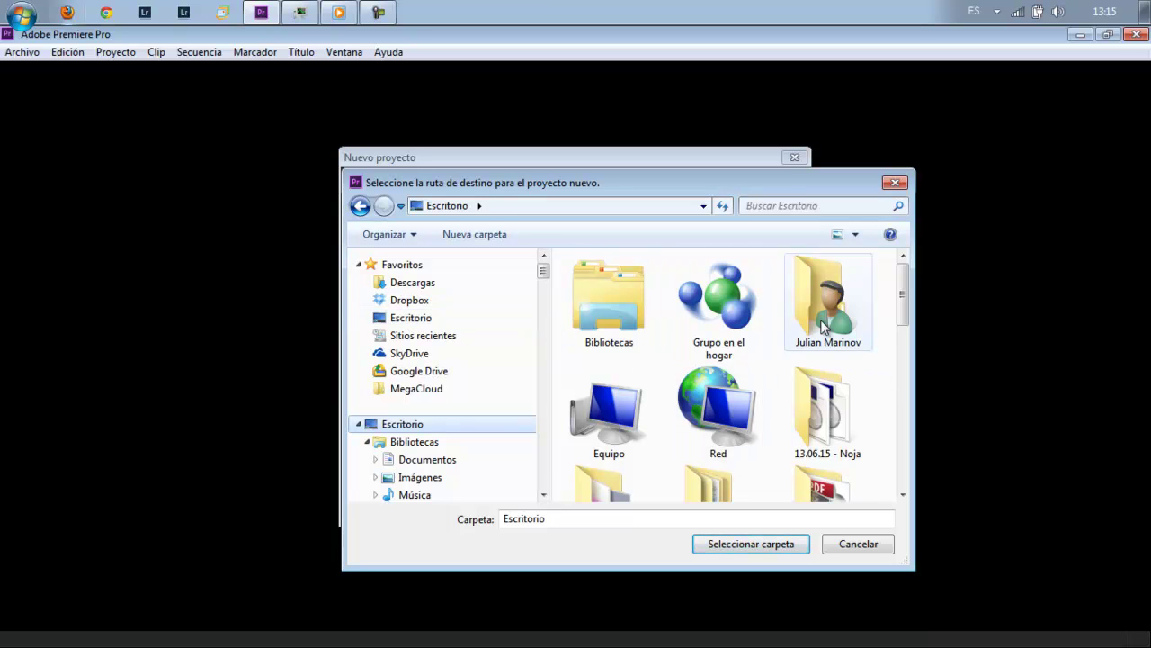
left_click(465, 235)
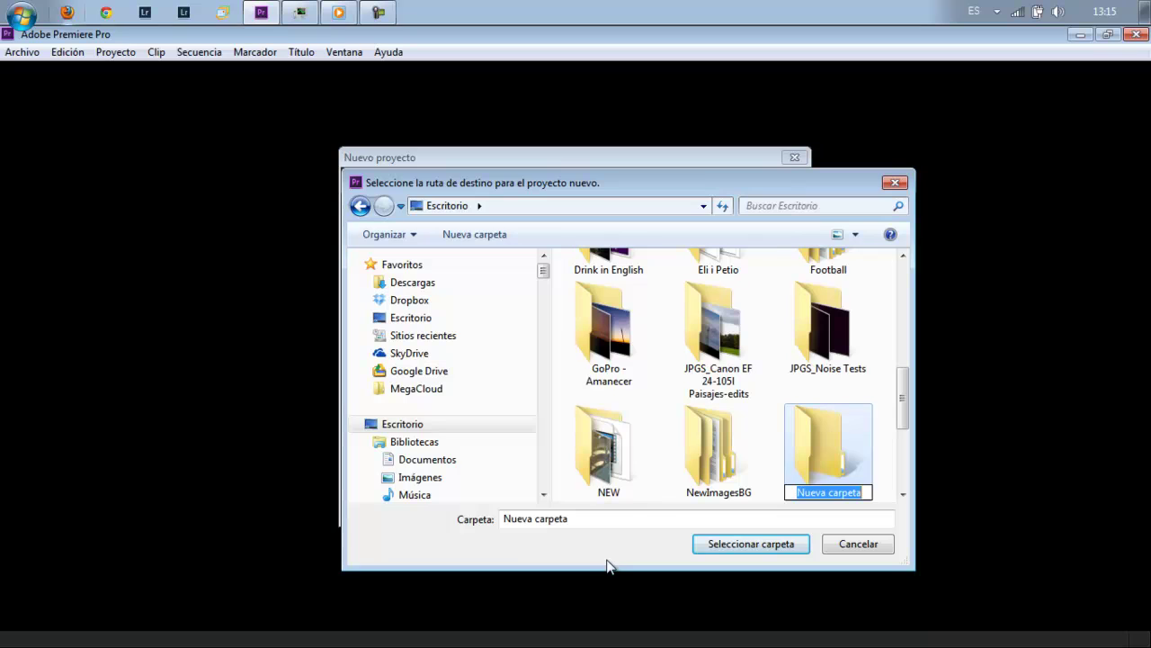
type("Turo")
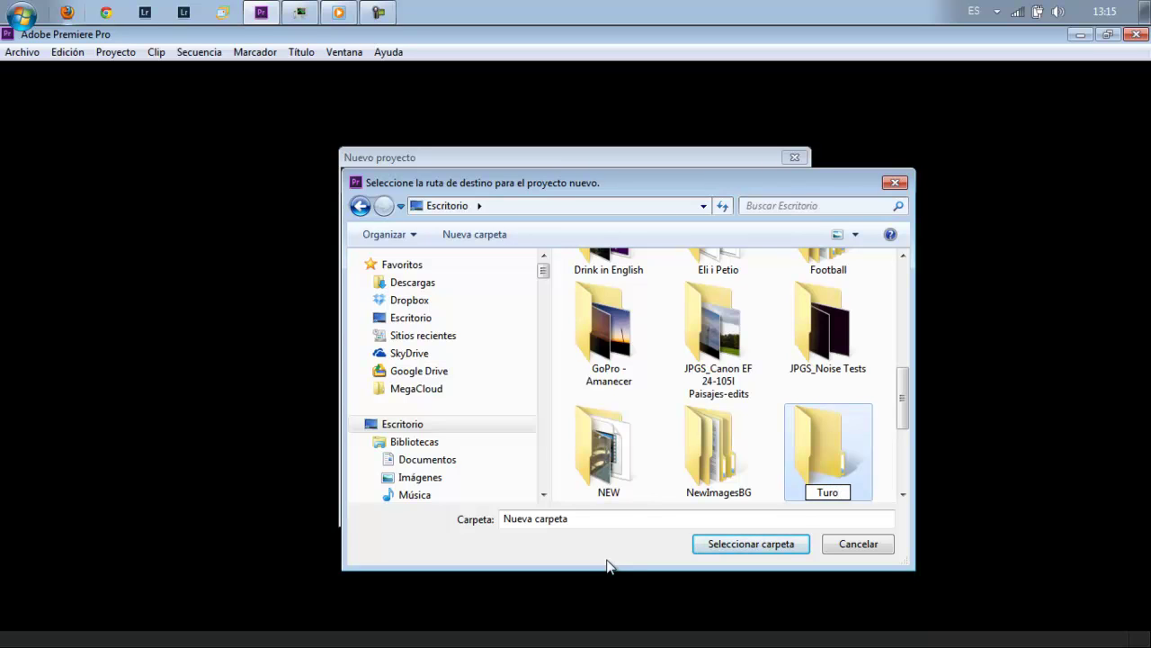
type("eiales de P")
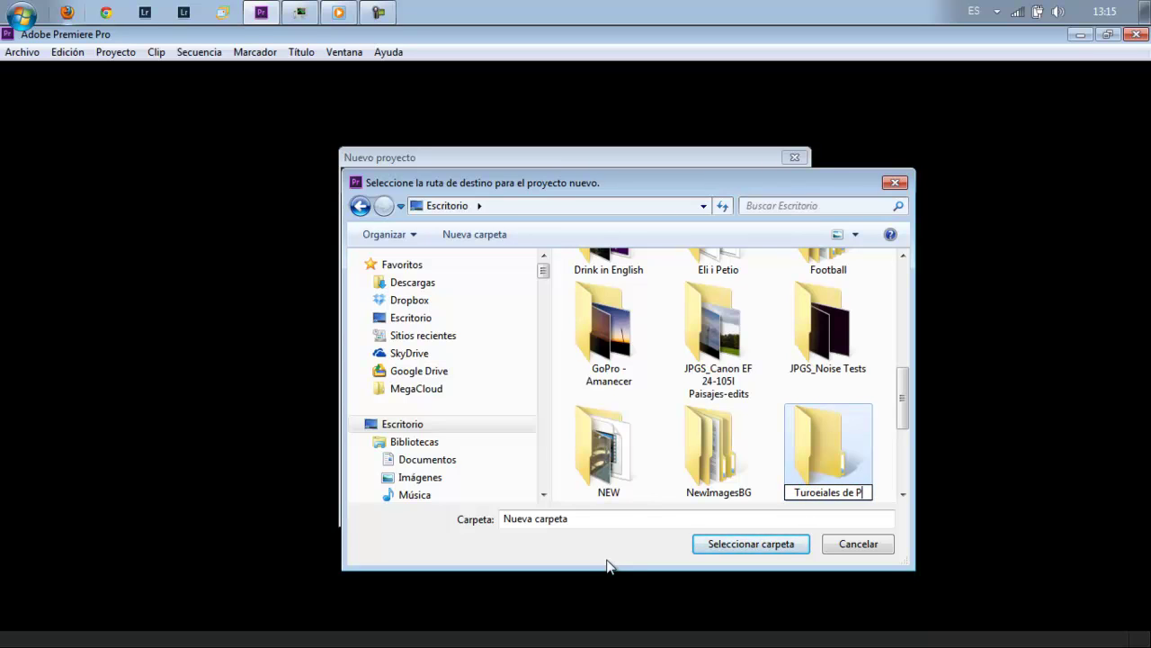
type("remiere Pro")
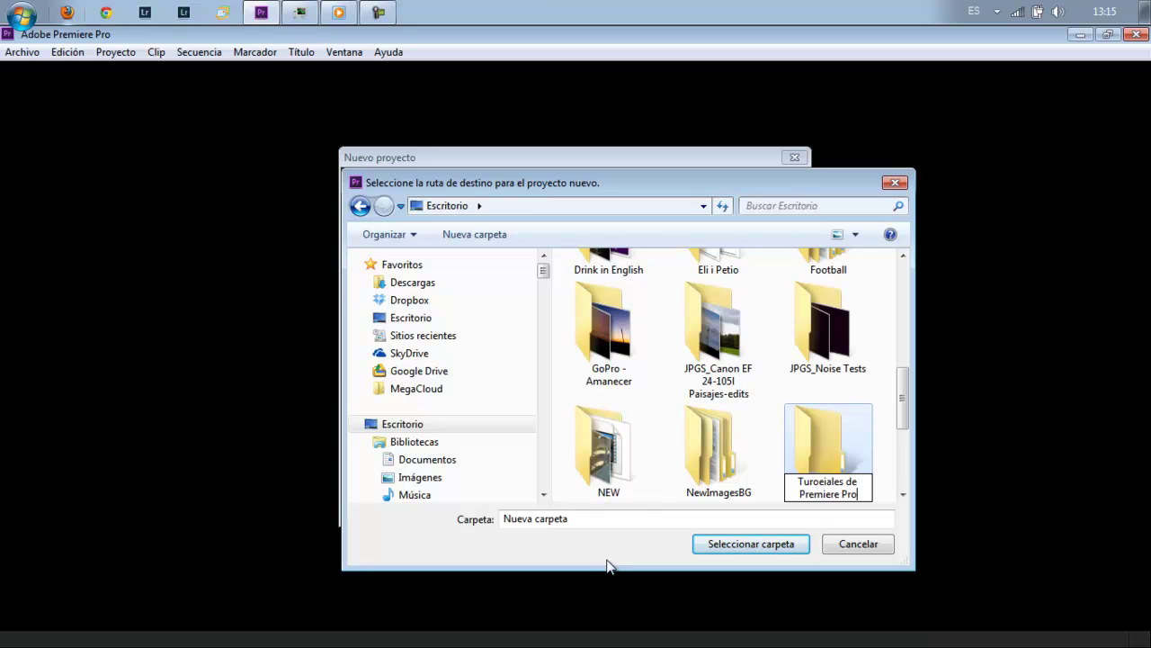
key("Return")
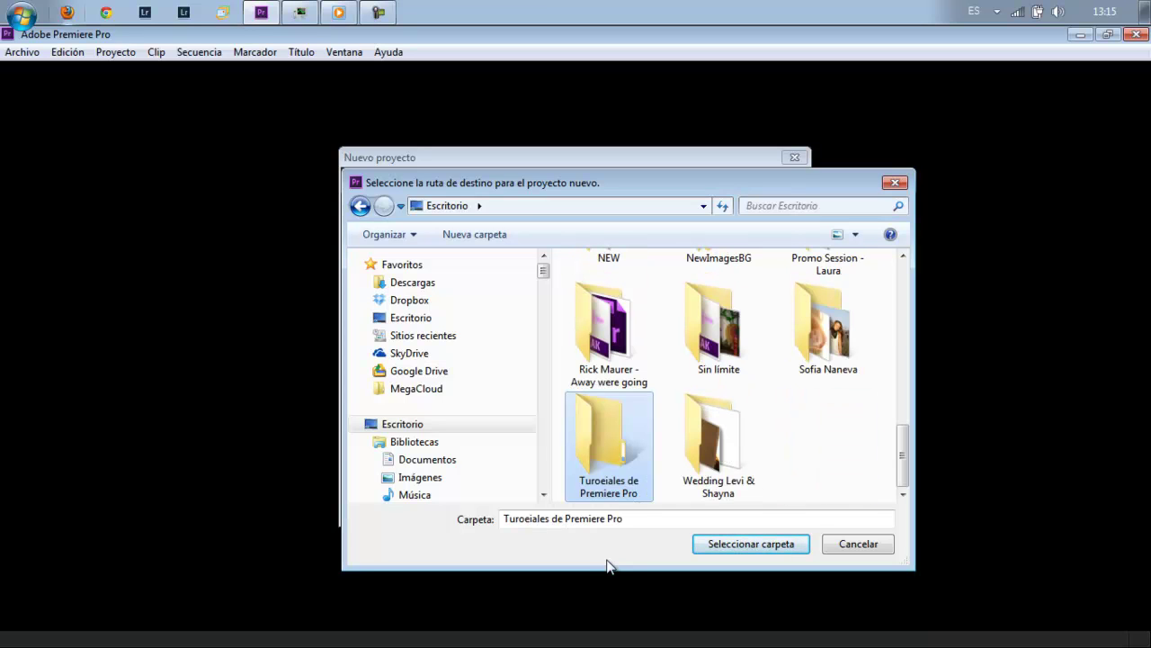
left_click(608, 484)
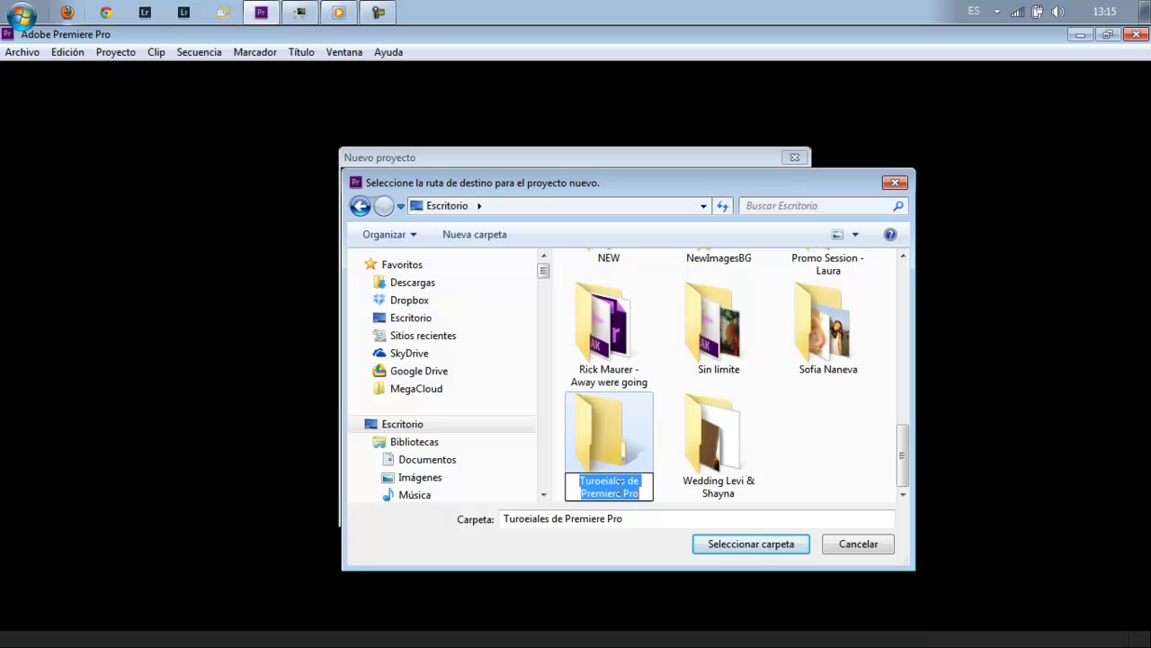
left_click_drag(591, 481, 626, 484)
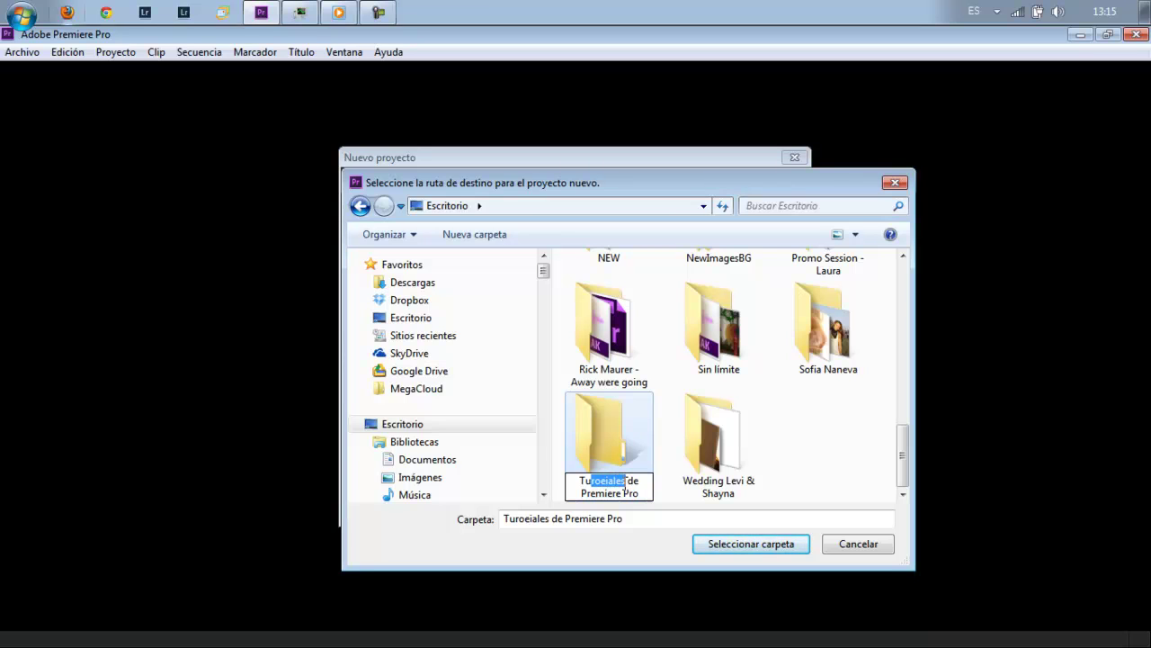
type("toriales")
key("Return")
double_click(624, 486)
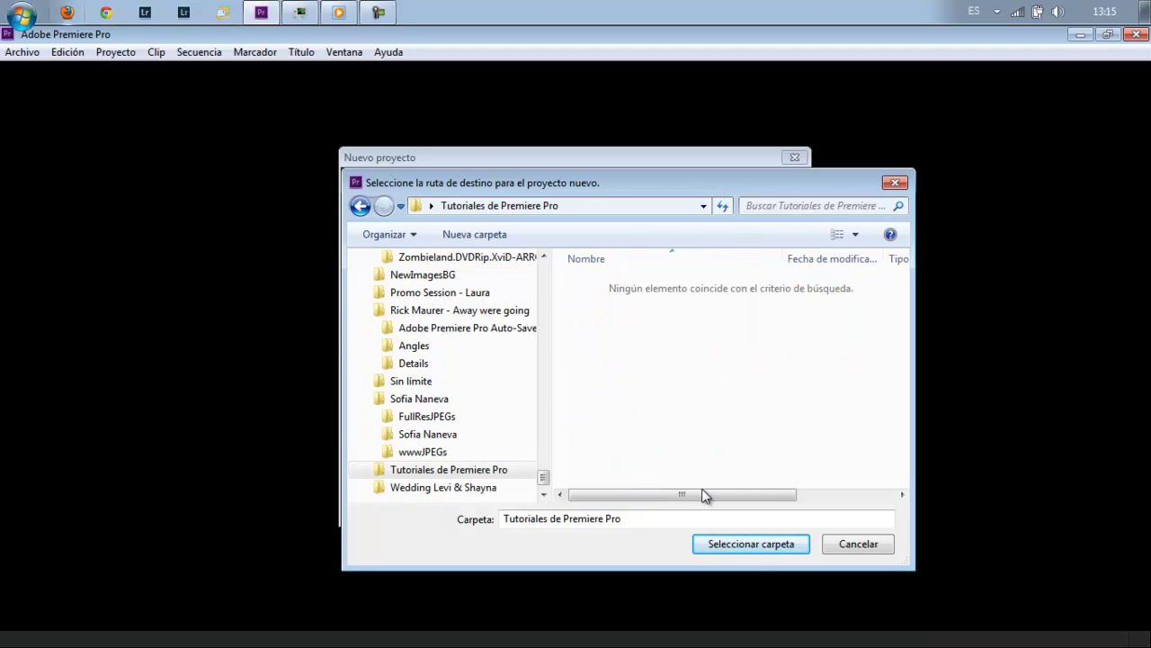
left_click(749, 545)
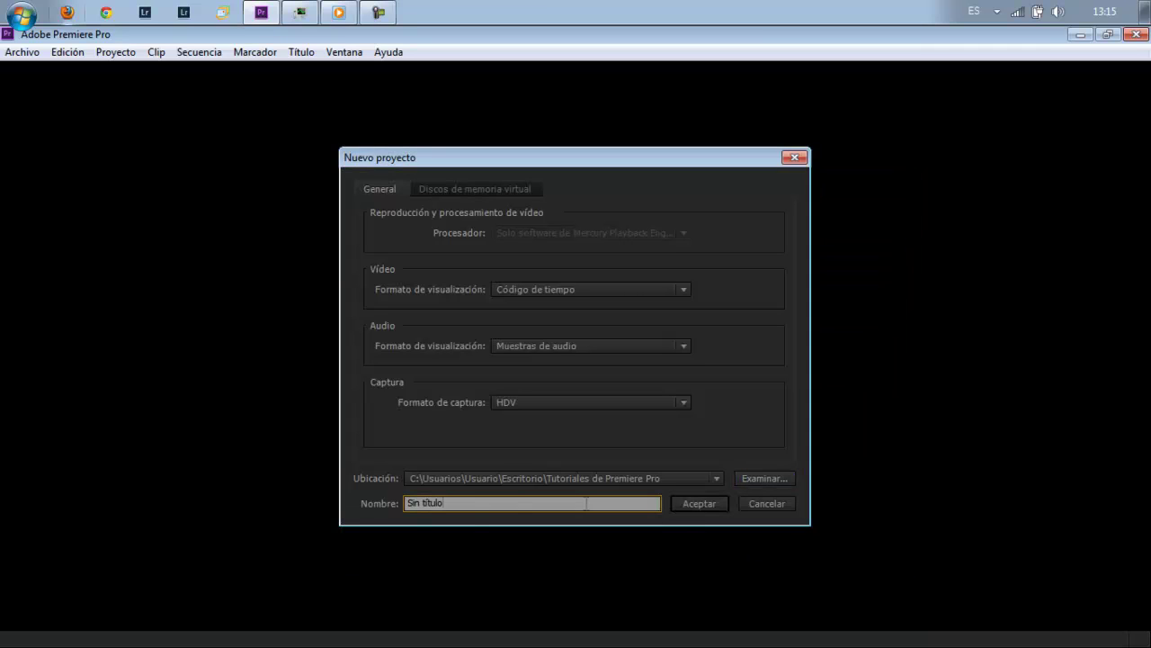
Step: Name the project 'Tutoriales de Premiere Pro' and confirm the Nuevo proyecto dialog
left_click_drag(453, 506, 387, 506)
type("Tutoriales")
type(" de Pr")
type("emiere Pro")
left_click(701, 504)
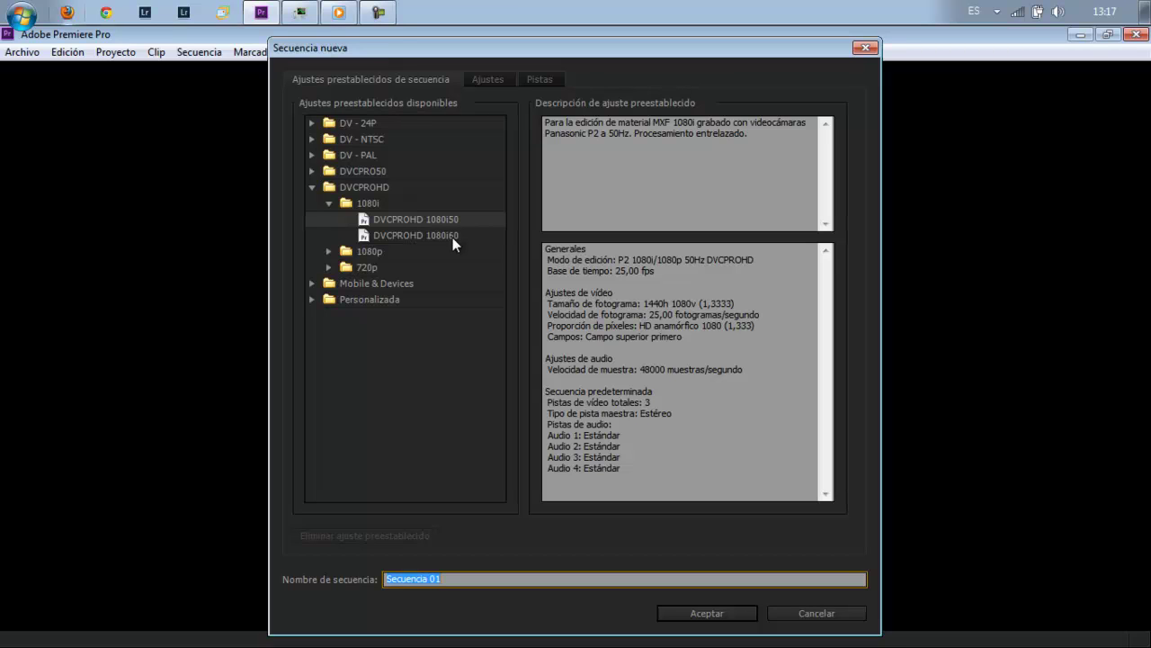
Step: Browse the DVCPROHD 1080p and 720p presets, then cancel the Secuencia nueva dialog
left_click(328, 252)
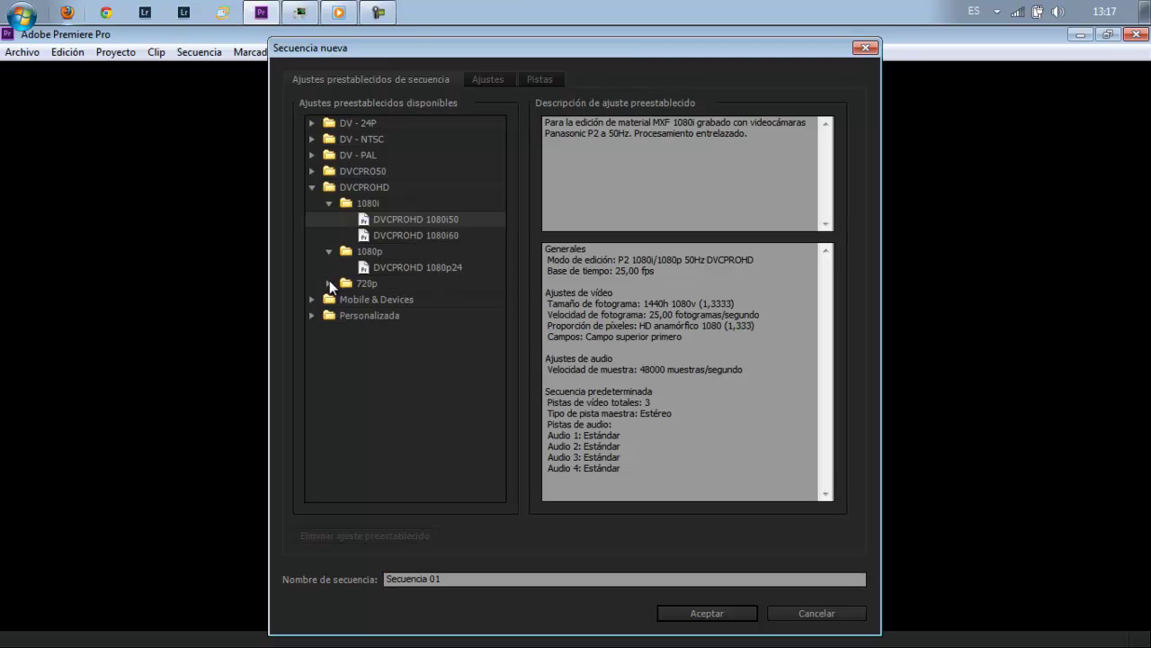
left_click(329, 283)
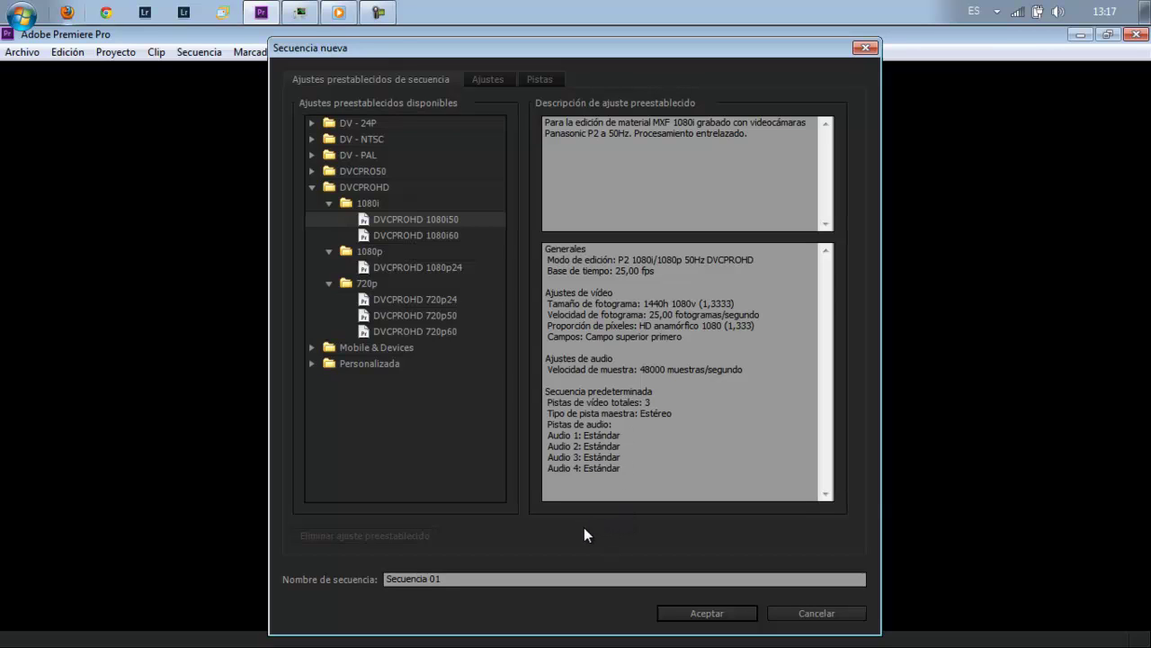
left_click(818, 614)
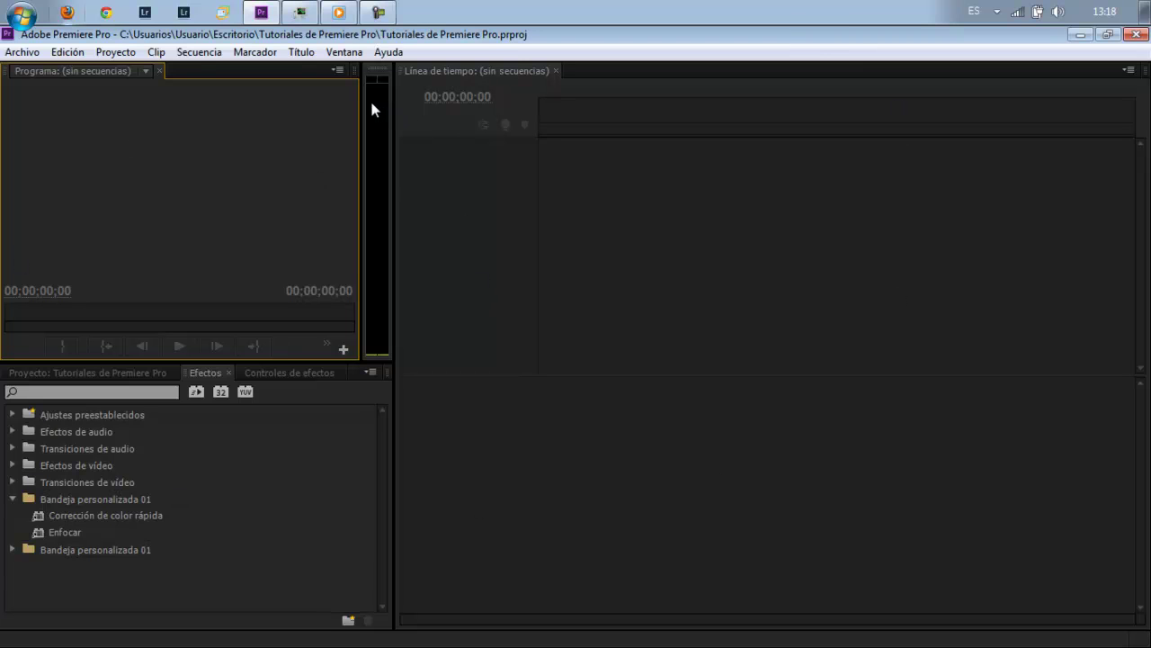
Step: Reset the Edición (CS5.5) workspace with Ventana > Espacio de trabajo > Restablecer espacio de trabajo actual
left_click(350, 54)
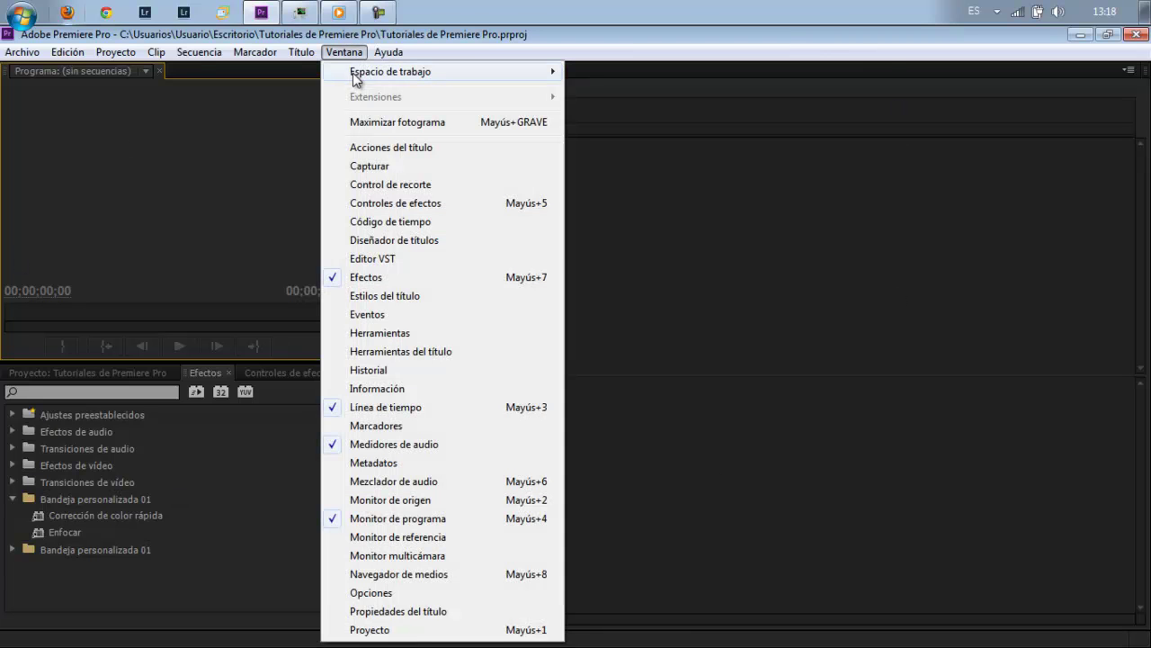
mouse_move(354, 73)
mouse_move(429, 74)
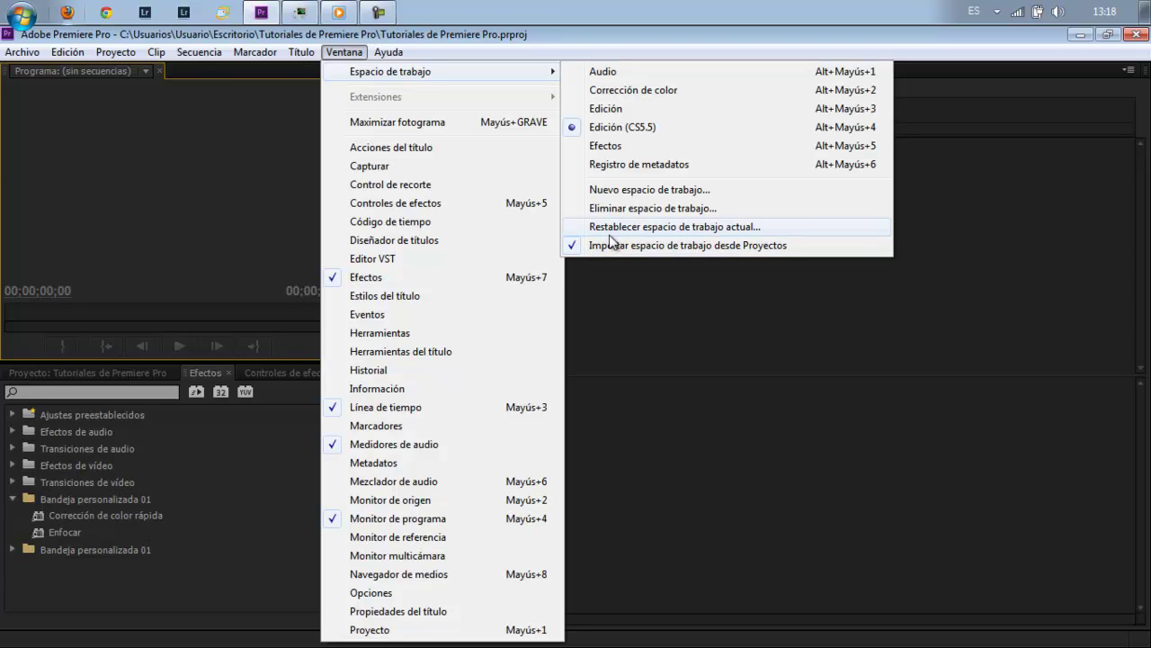
left_click(609, 232)
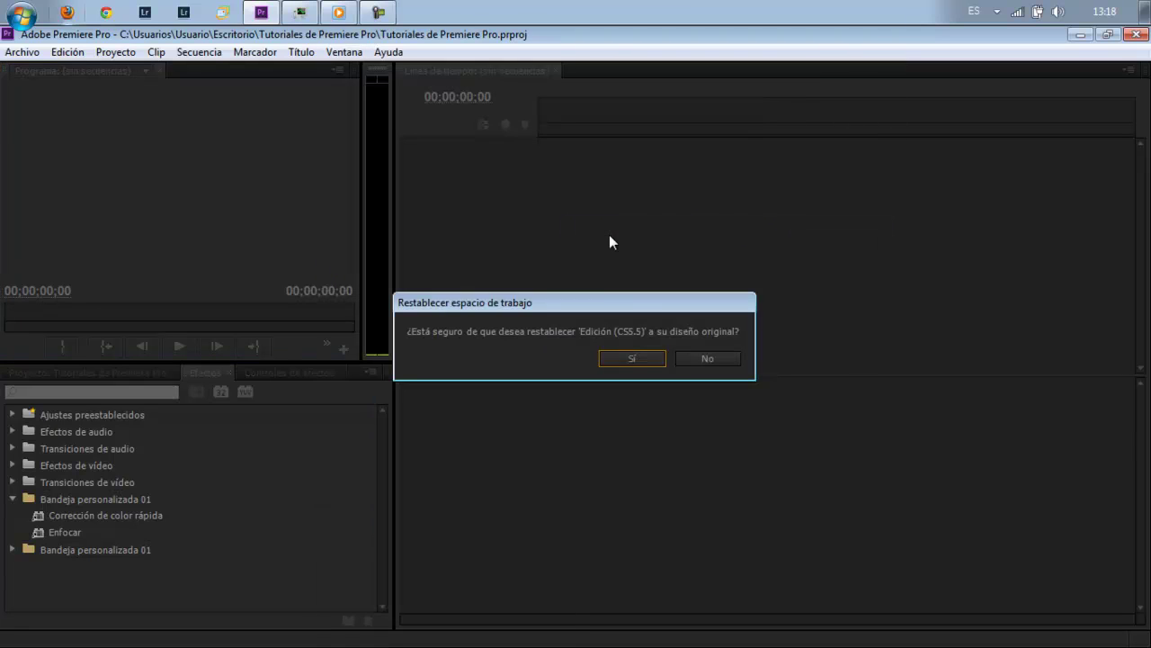
left_click(620, 358)
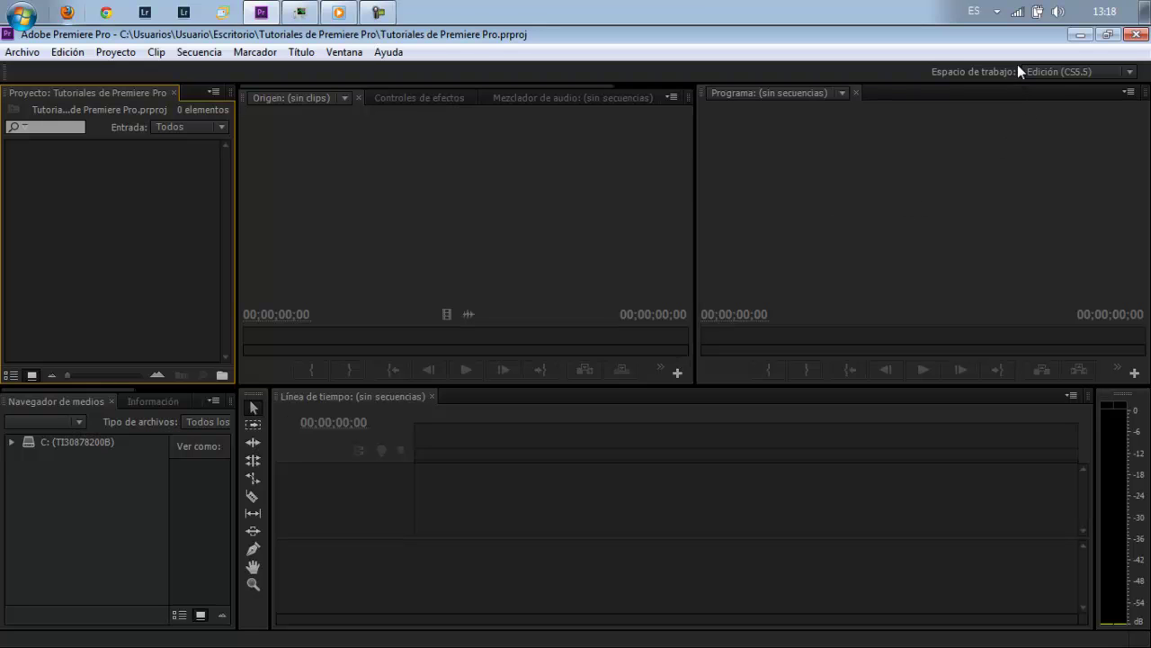
Step: Switch to the Edición workspace, then to the Efectos workspace layout
left_click(1129, 72)
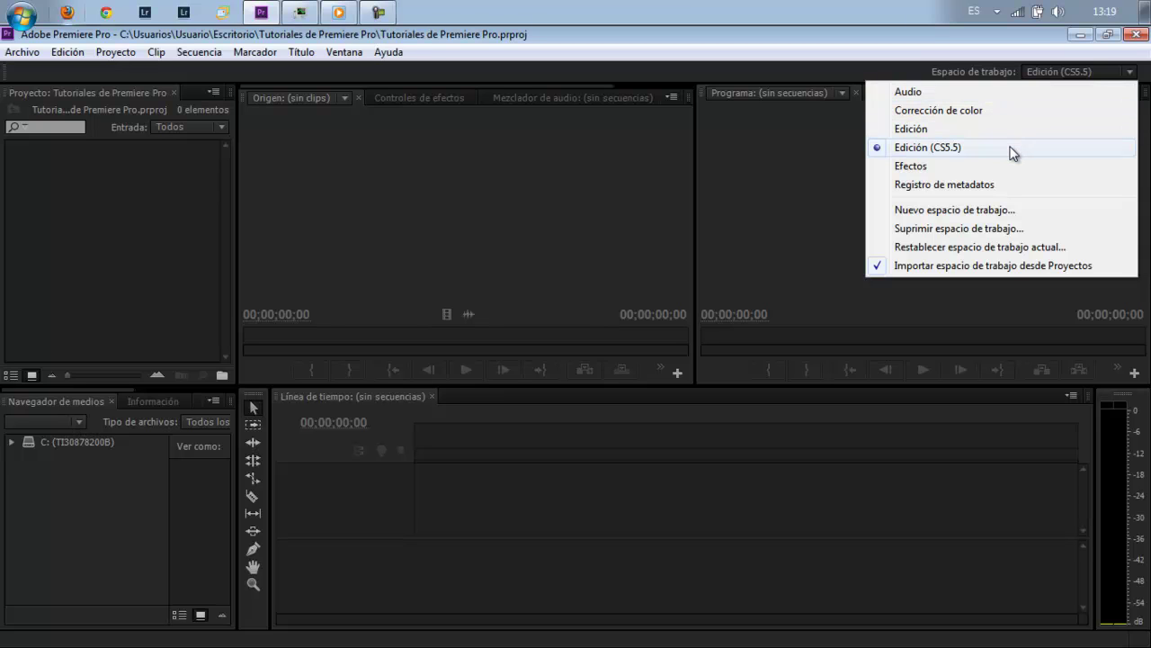
left_click(1011, 131)
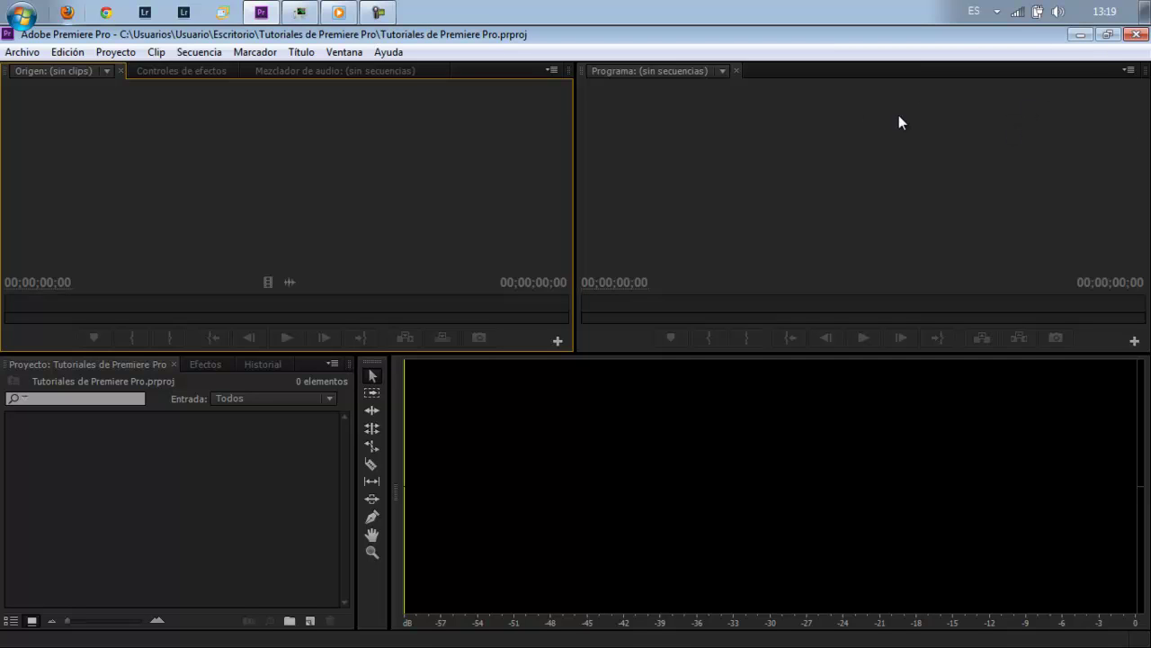
left_click(345, 52)
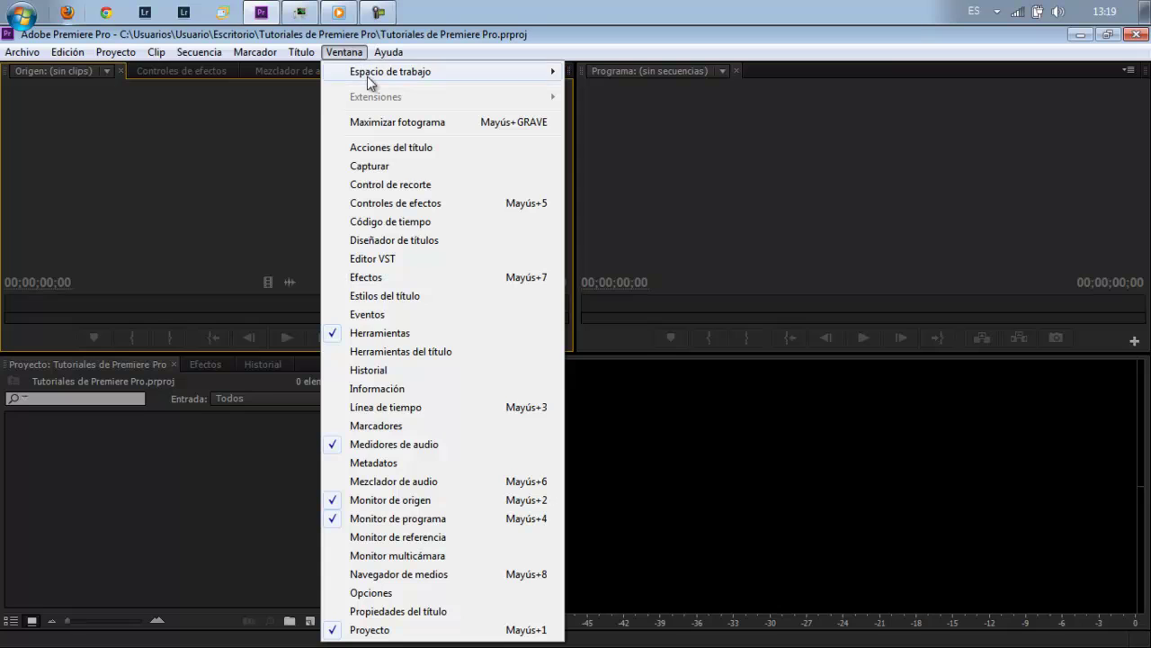
mouse_move(502, 83)
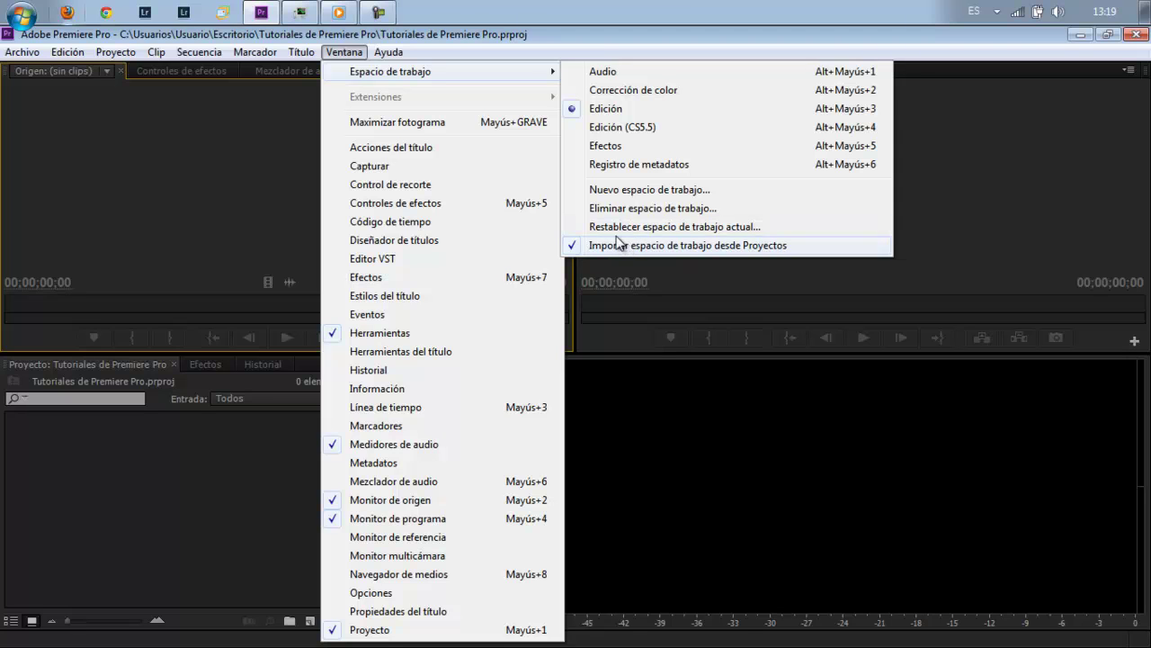
left_click(651, 152)
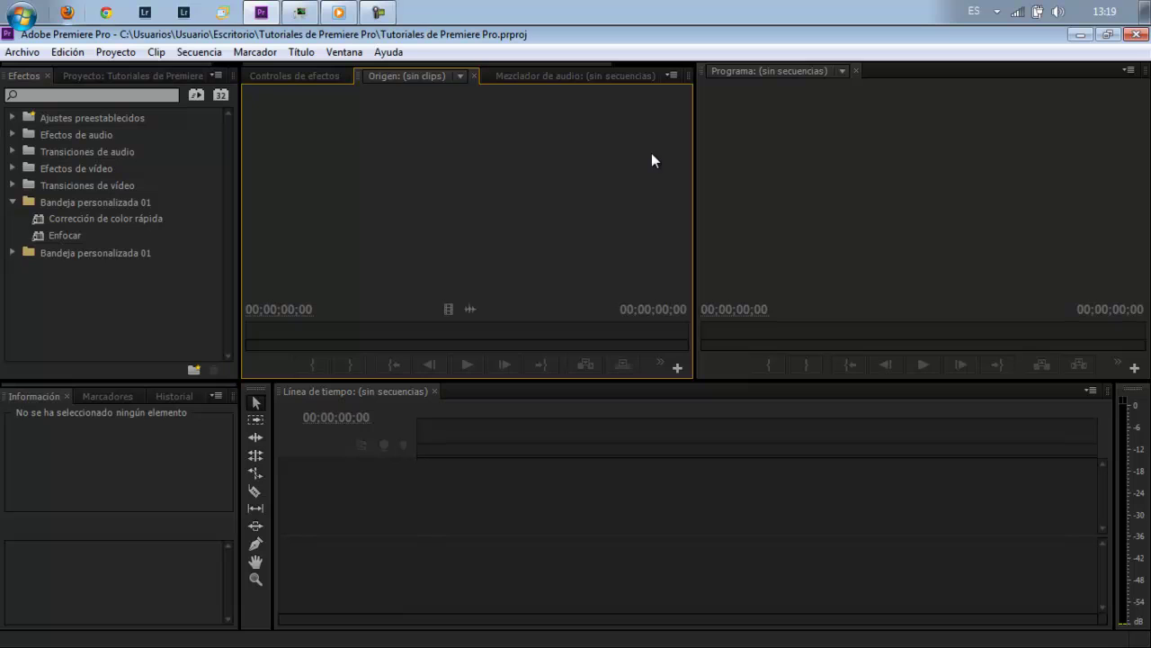
Step: Switch to the Corrección de color workspace, then back to Edición (CS5.5)
left_click(344, 51)
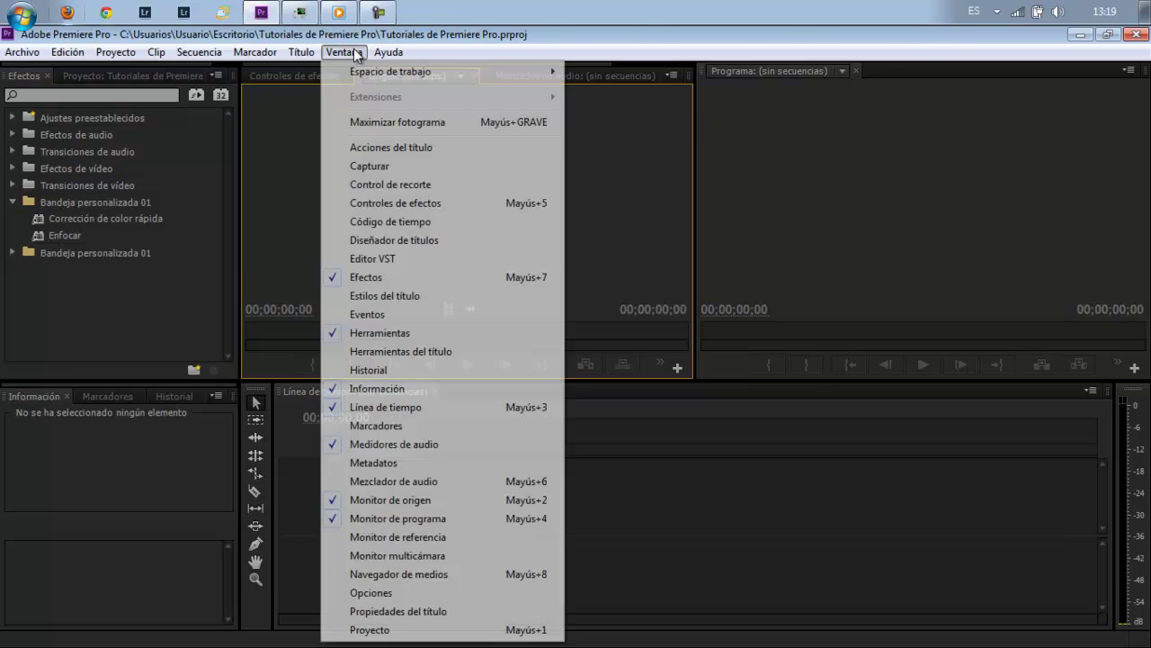
mouse_move(371, 78)
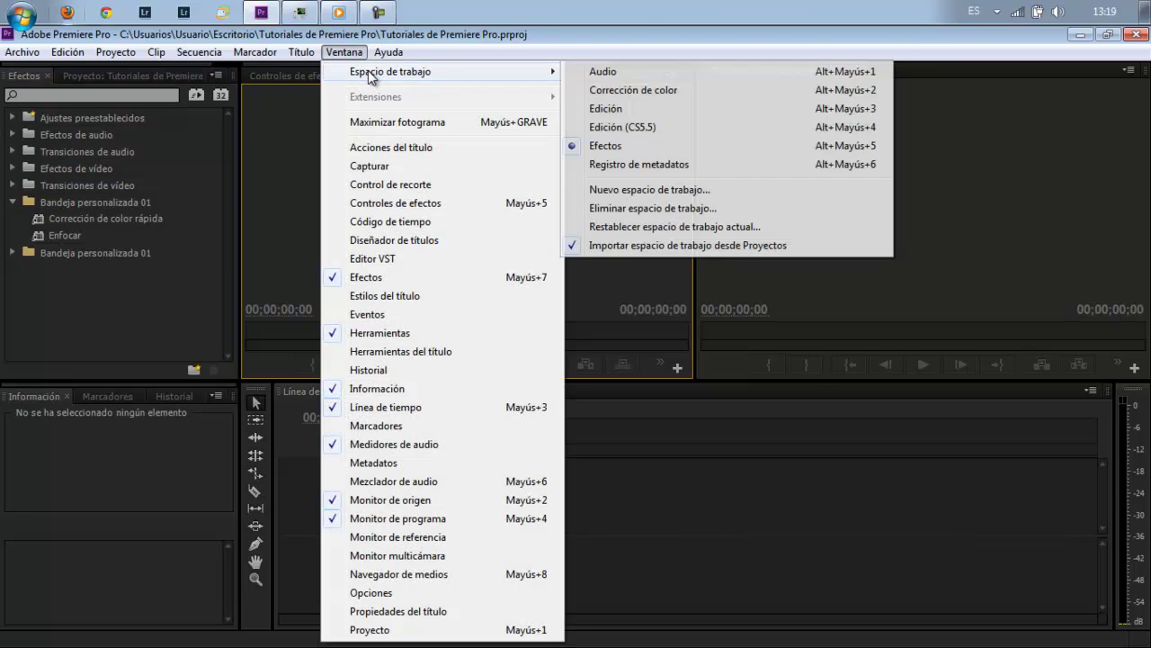
left_click(579, 90)
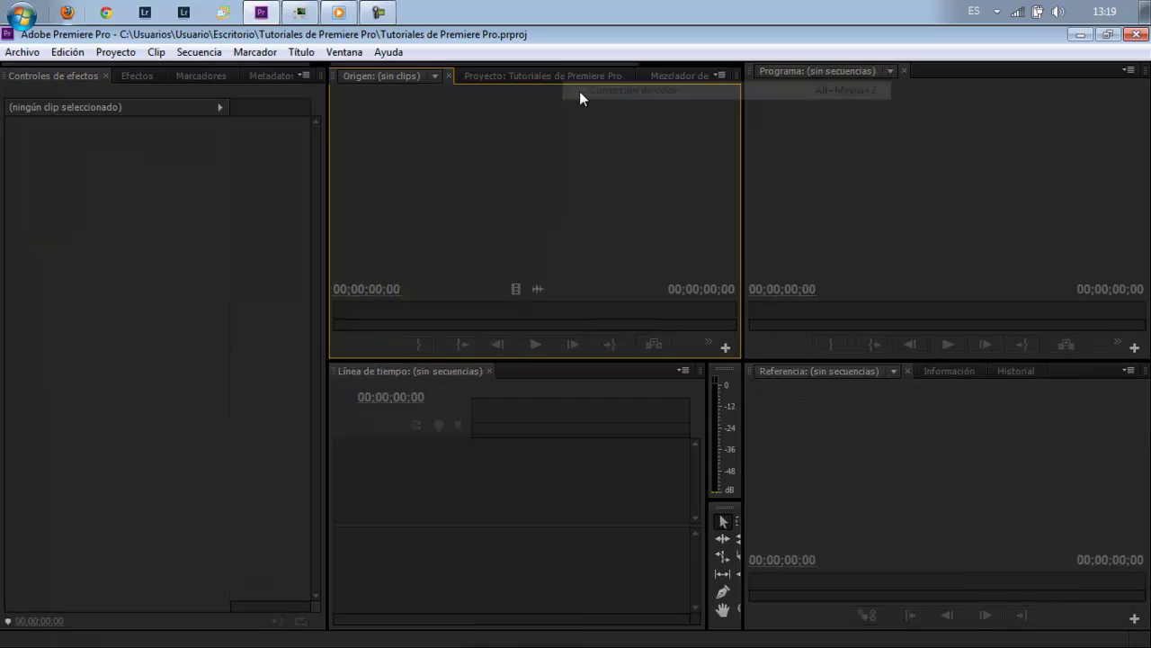
left_click(346, 53)
mouse_move(372, 76)
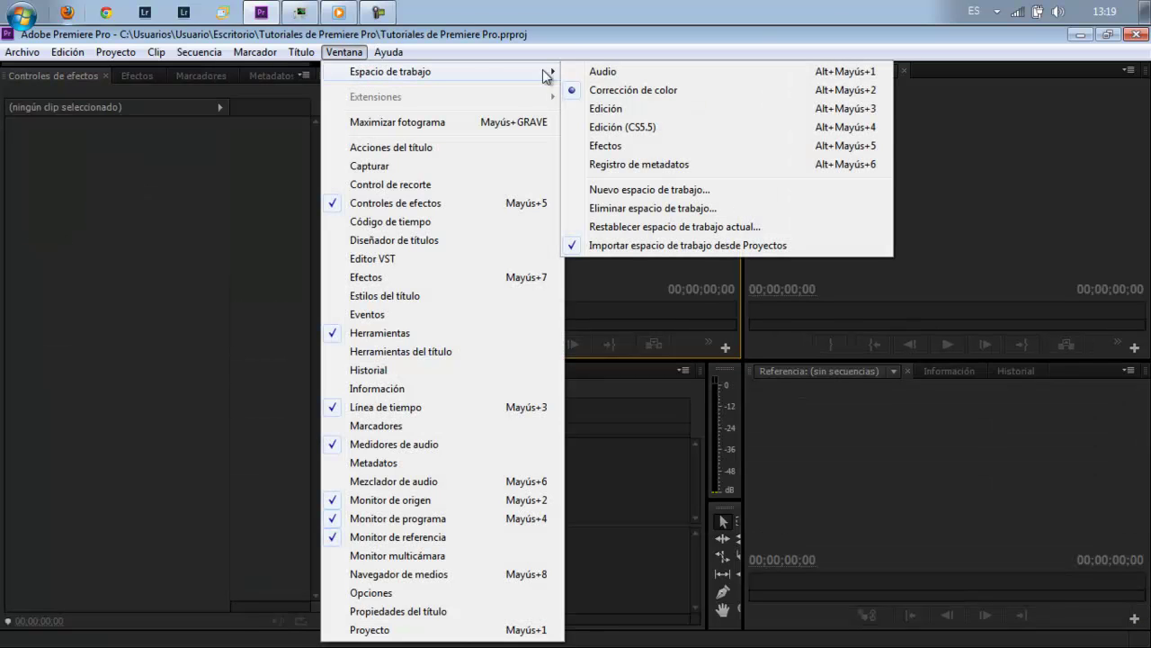
left_click(652, 127)
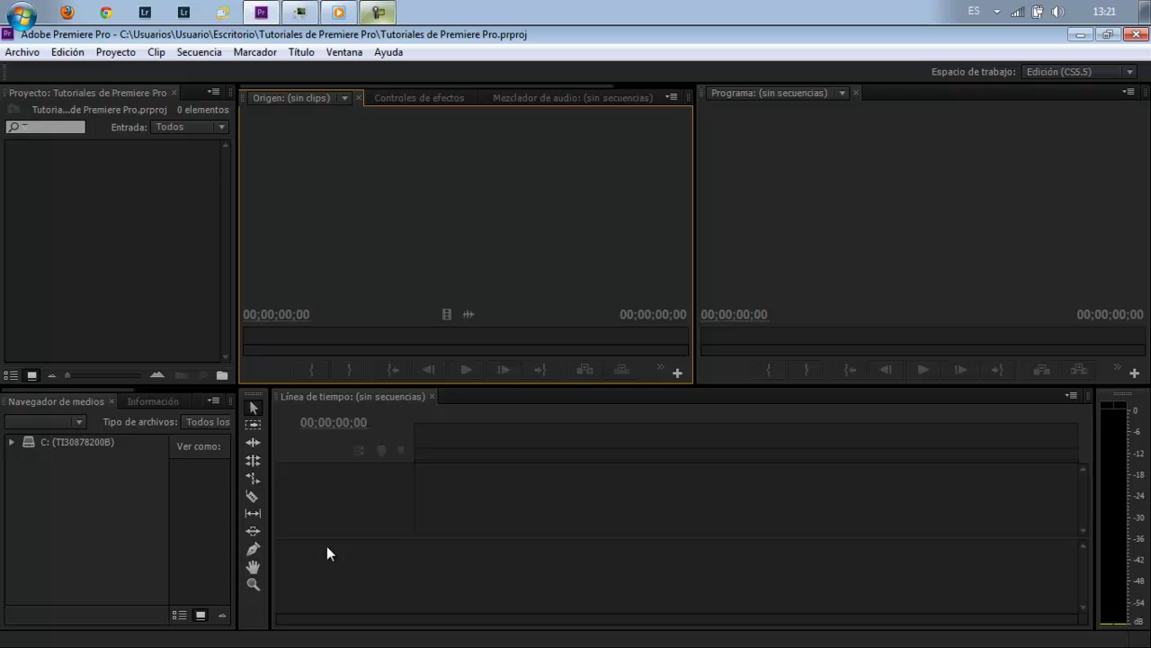
left_click(509, 502)
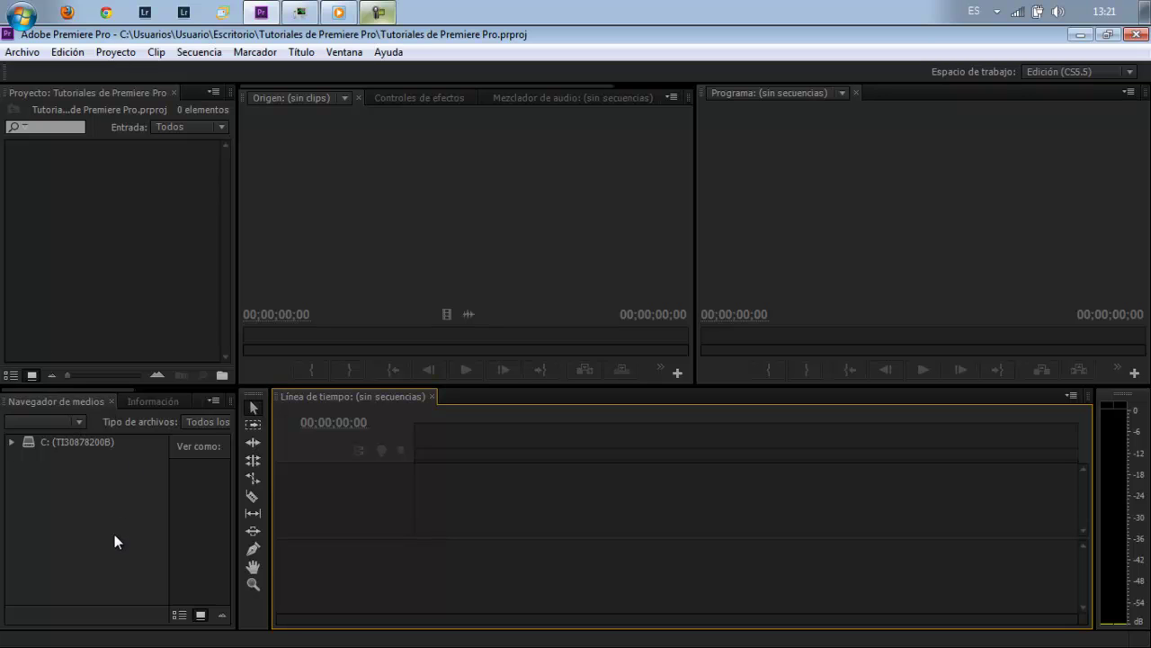
Step: In the Navegador de medios panel, expand the C: drive and the Usuarios folder
left_click(29, 401)
left_click(138, 403)
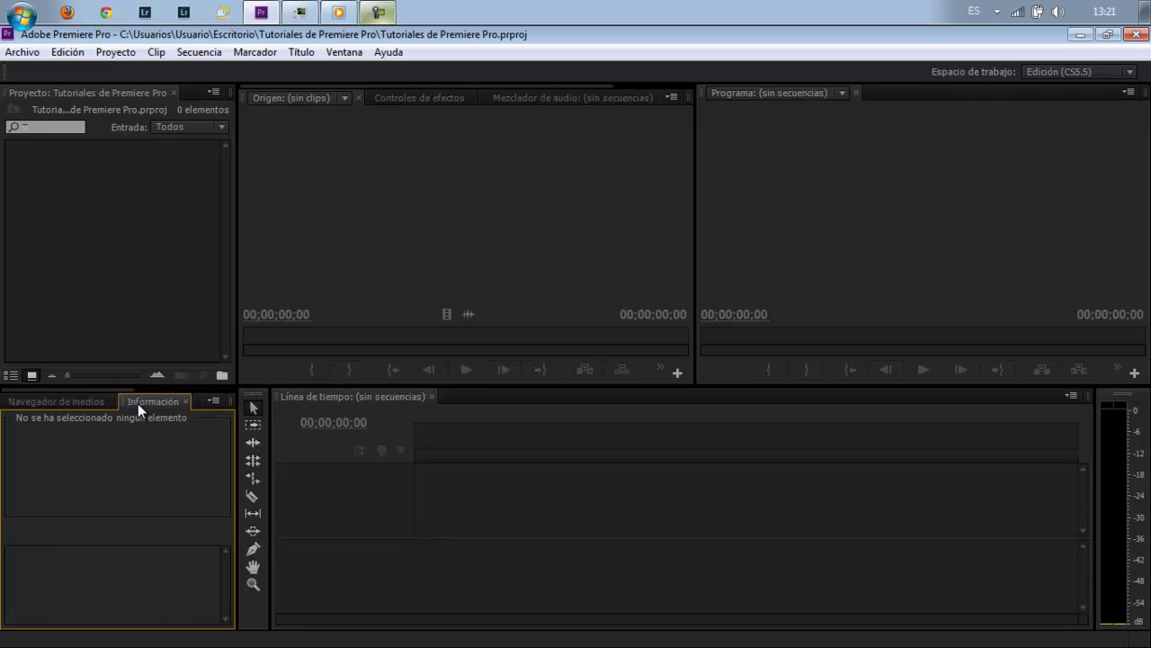
left_click(55, 399)
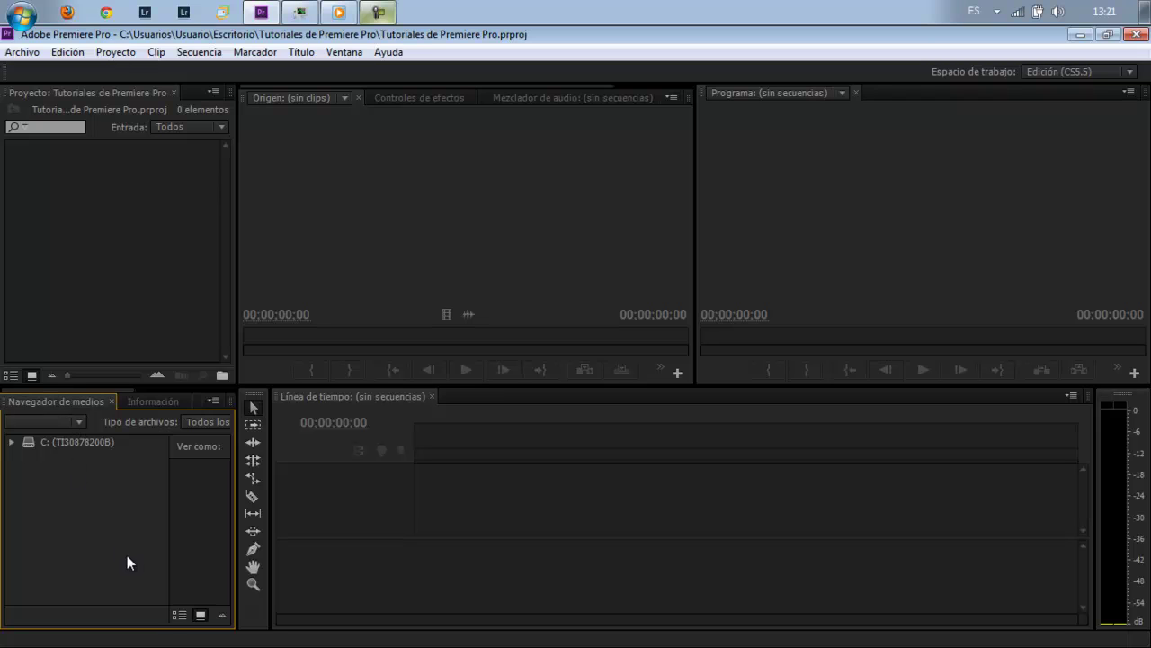
left_click(11, 441)
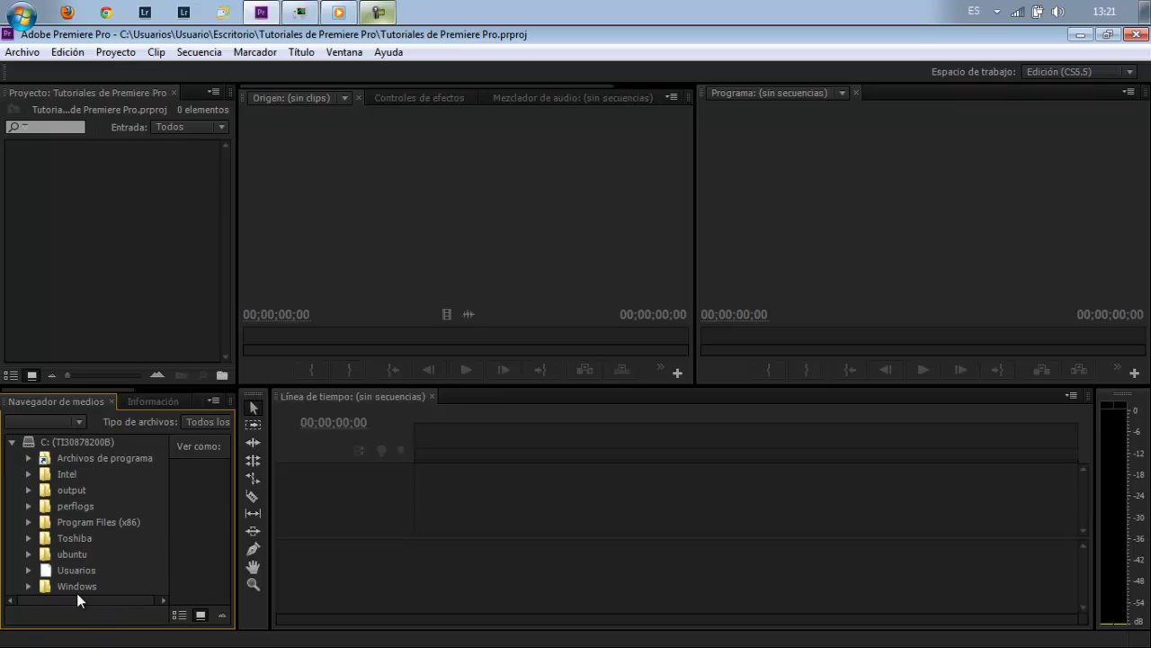
left_click(28, 569)
left_click_drag(169, 529, 168, 552)
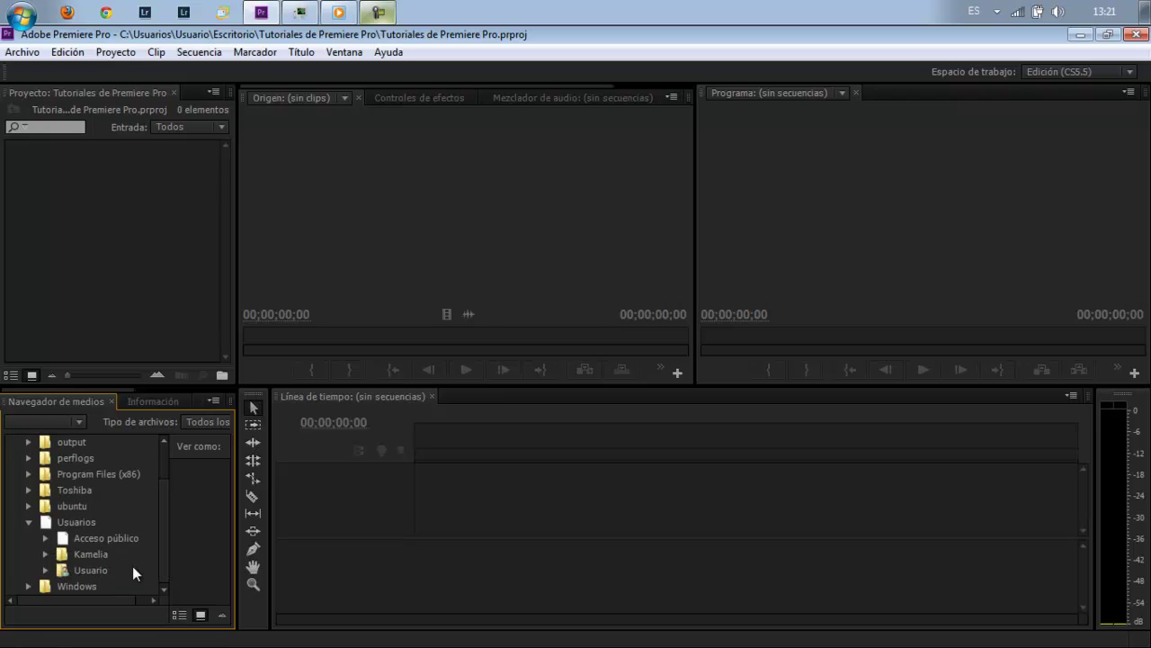
Step: Expand Usuario, Mis vídeos and Subidos, then show the contents of the _NEW folder
left_click(45, 570)
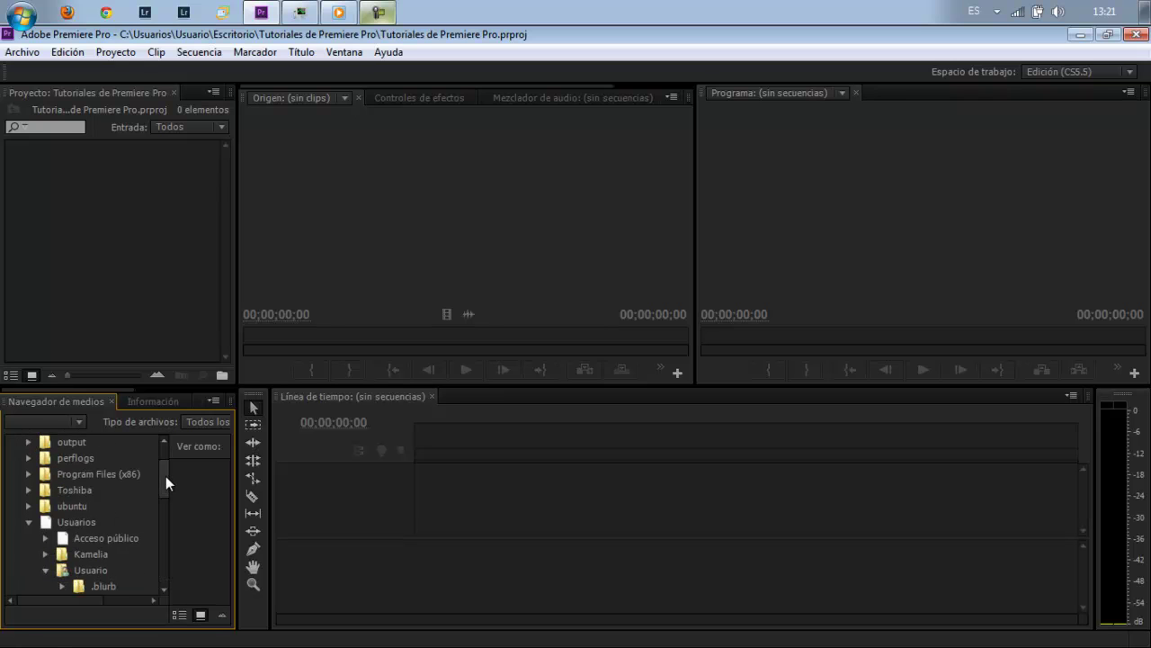
left_click_drag(165, 475, 163, 550)
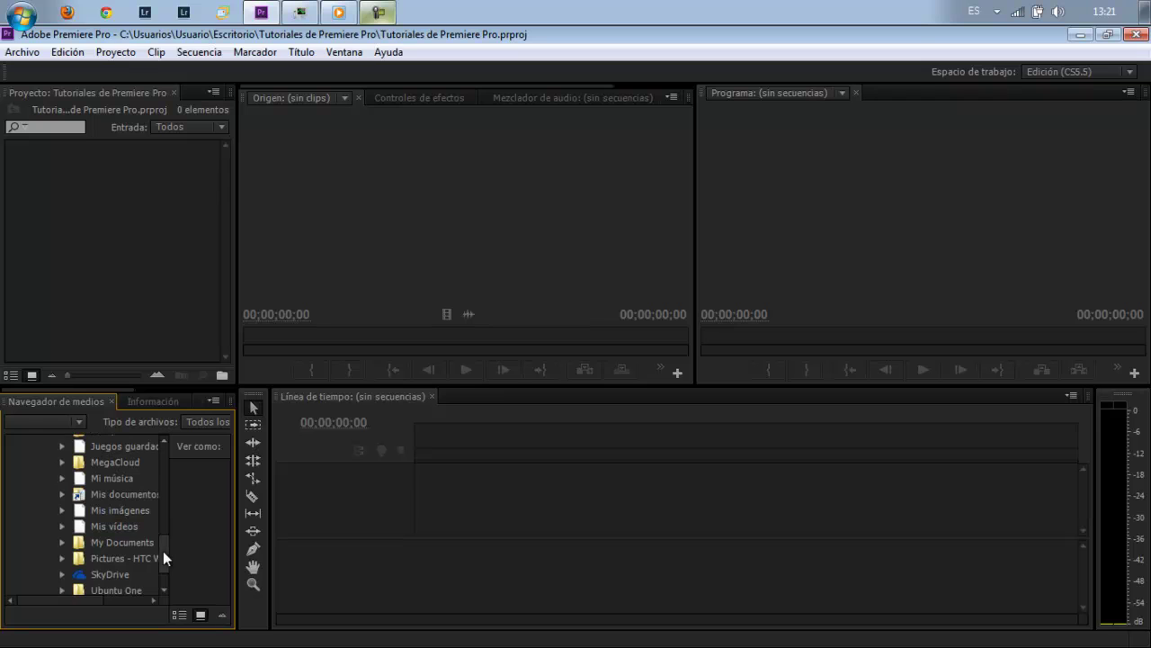
left_click(60, 528)
left_click_drag(165, 520, 167, 554)
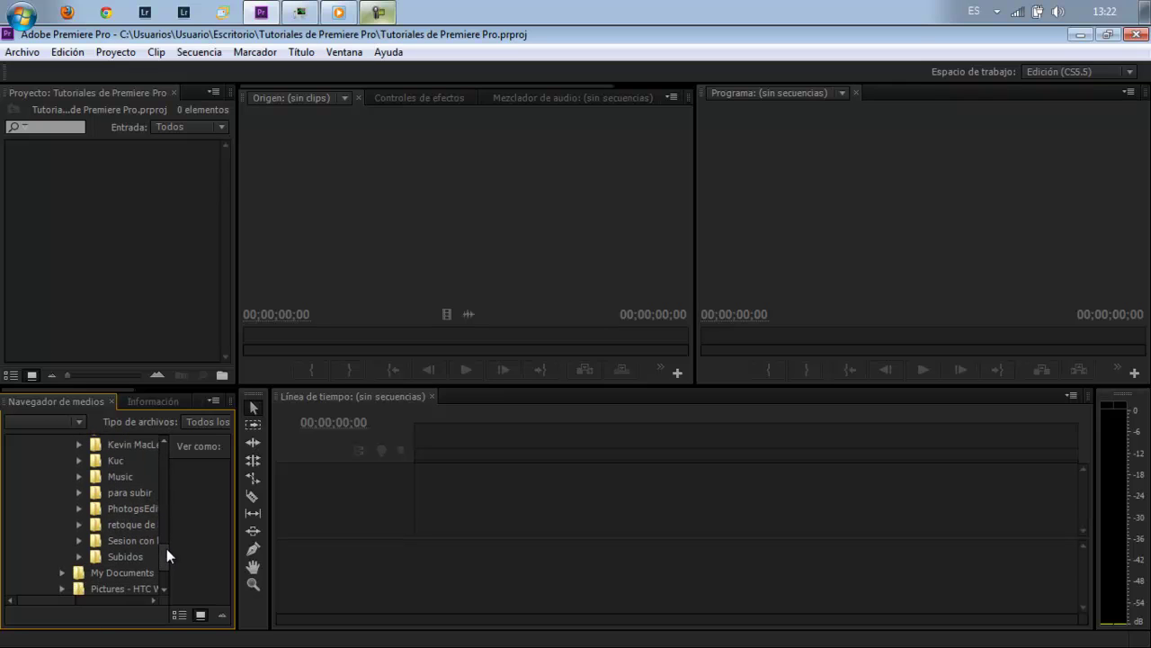
left_click(79, 557)
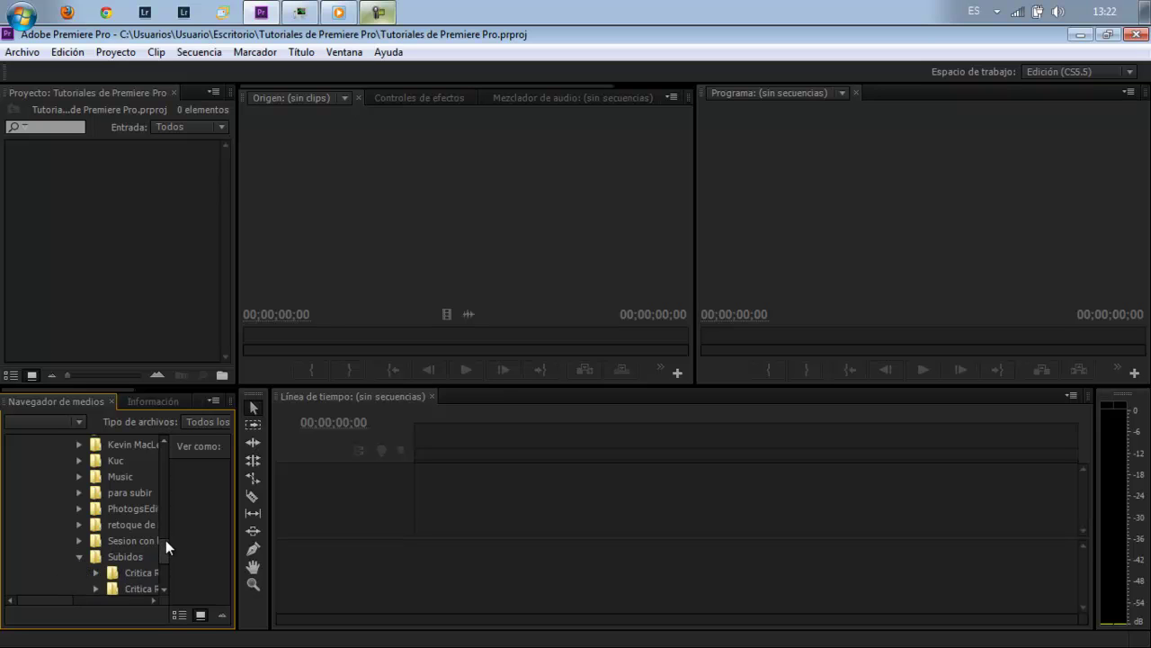
mouse_move(166, 540)
left_mouse_down()
mouse_move(162, 558)
mouse_move(160, 538)
left_mouse_up()
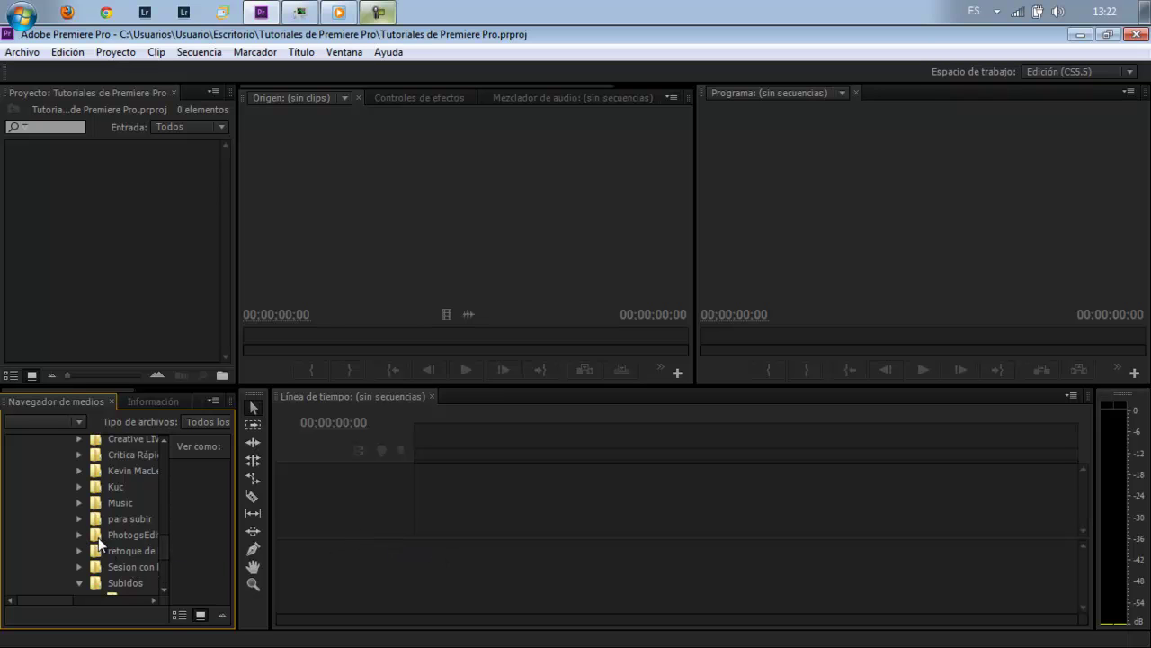
left_click_drag(159, 557, 170, 528)
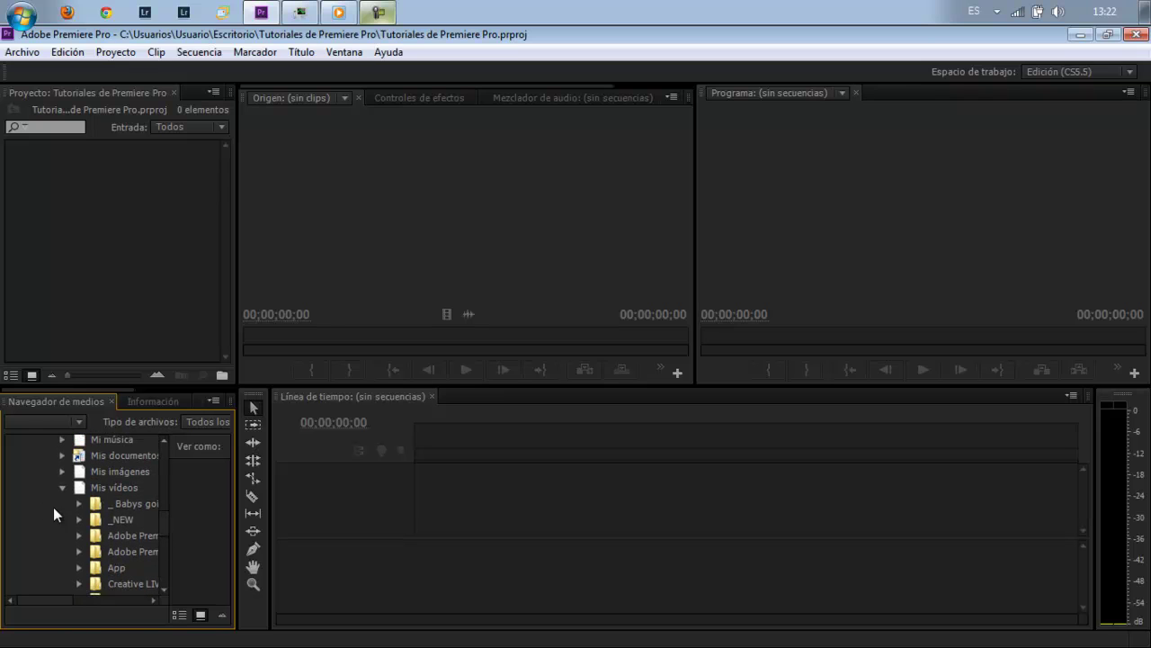
left_click(80, 519)
left_click(111, 519)
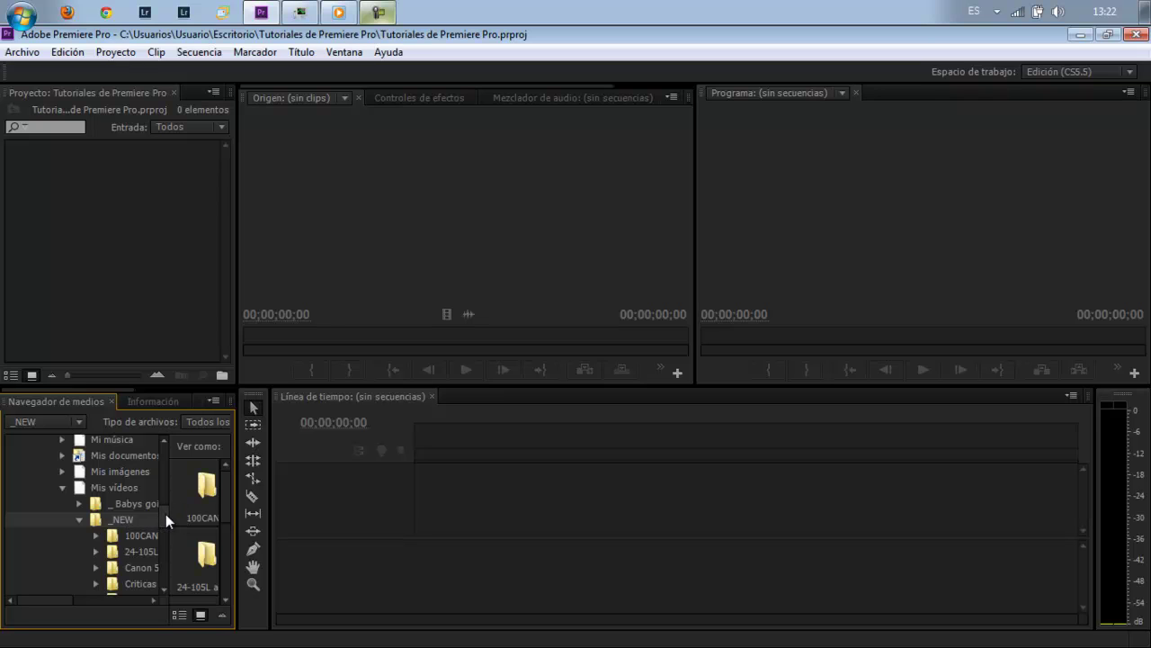
Step: Widen the media browser's thumbnail area and open the 100CANON folder's clips
left_click_drag(168, 514, 145, 509)
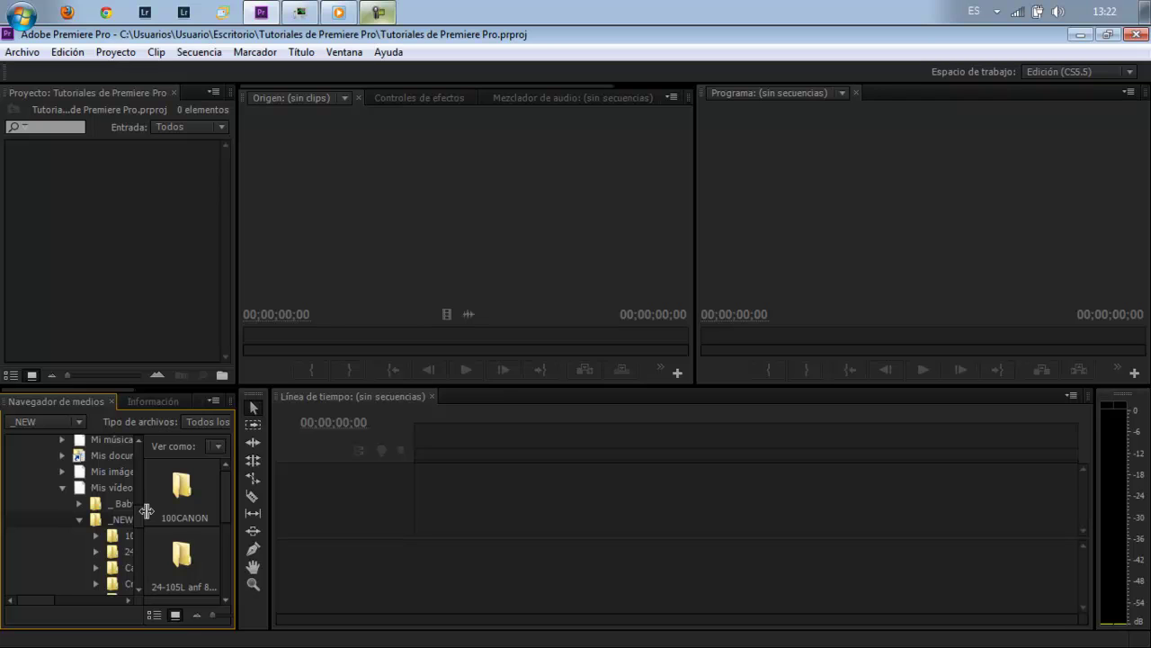
left_click_drag(145, 511, 117, 509)
left_click(157, 505)
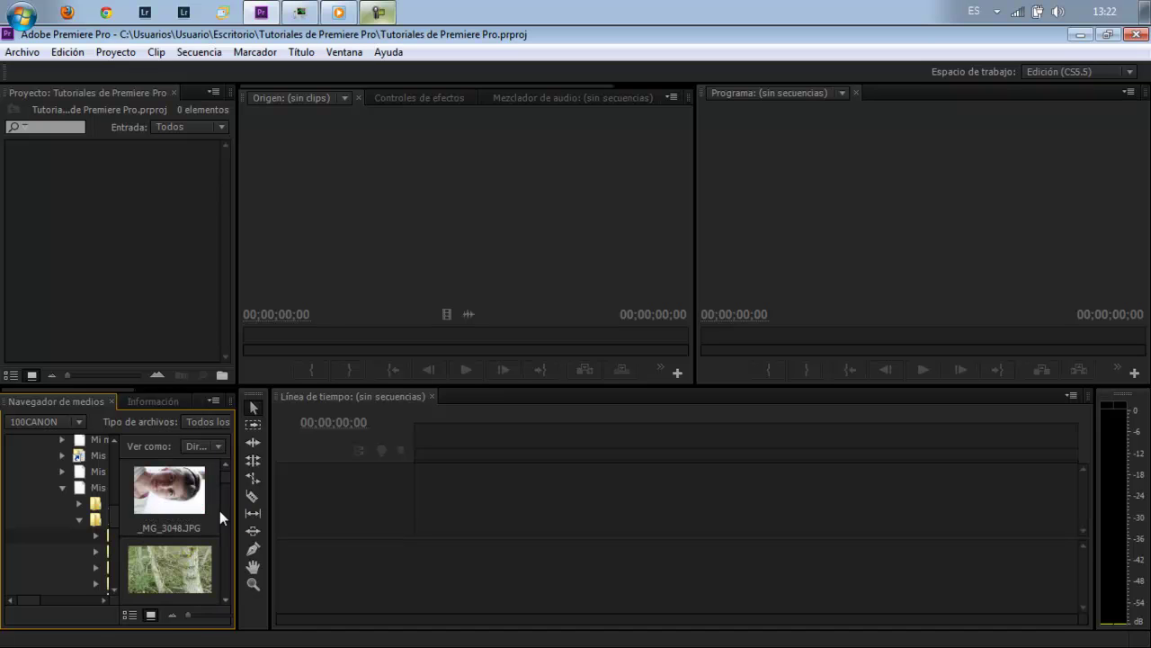
scroll(225, 481, "down", 1)
scroll(225, 480, "down", 2)
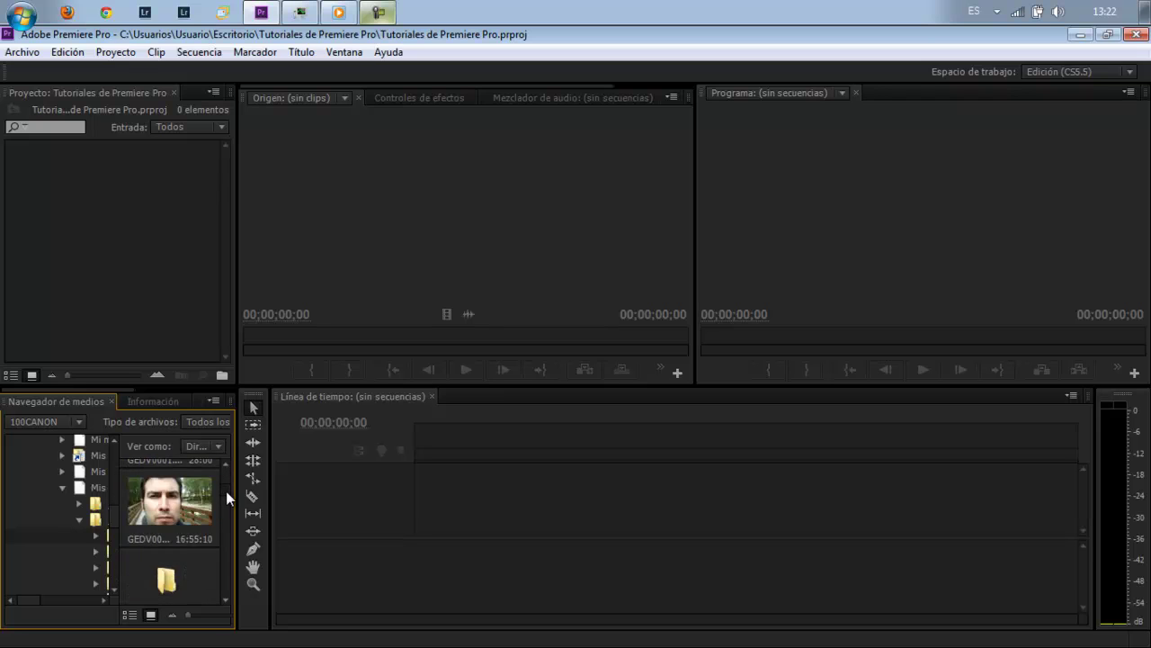
Step: Drag the MVI_3058.MOV clip toward the timeline
left_click_drag(225, 492, 226, 504)
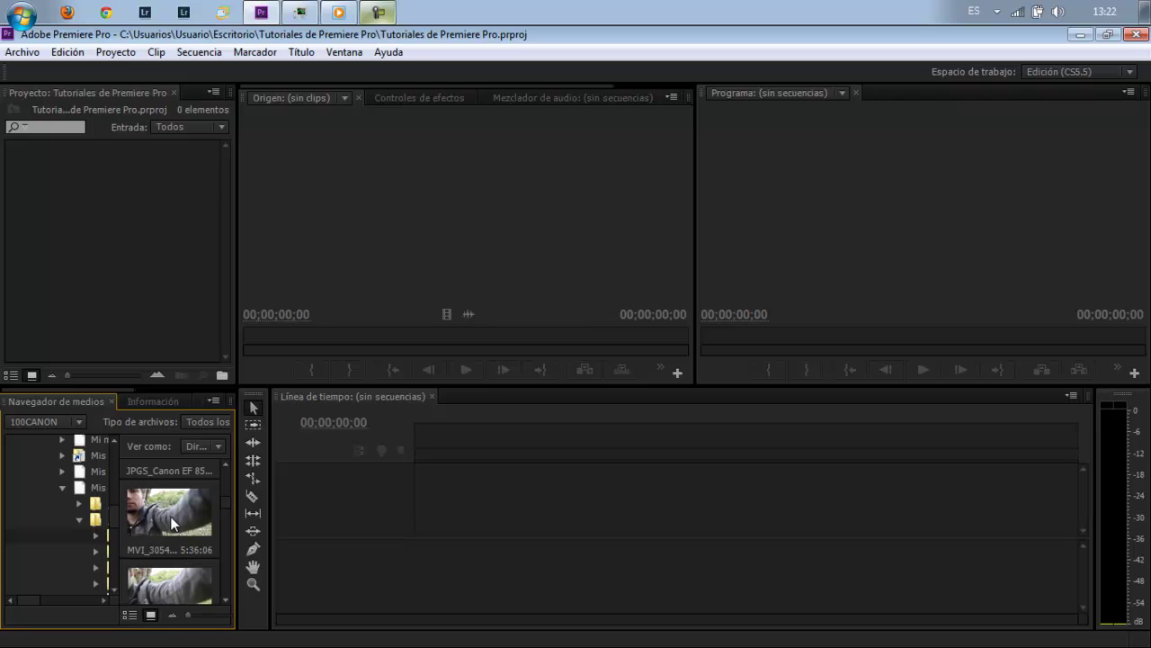
mouse_move(228, 504)
left_mouse_down()
mouse_move(227, 528)
mouse_move(217, 525)
mouse_move(451, 515)
left_mouse_up()
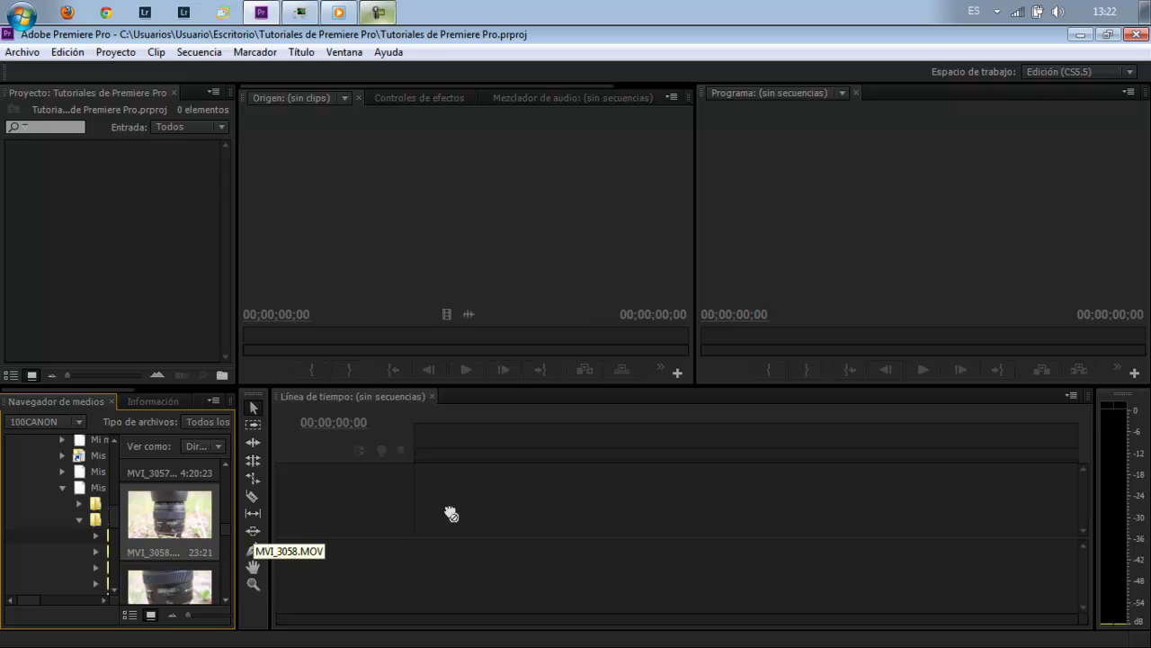
left_click_drag(452, 514, 365, 450)
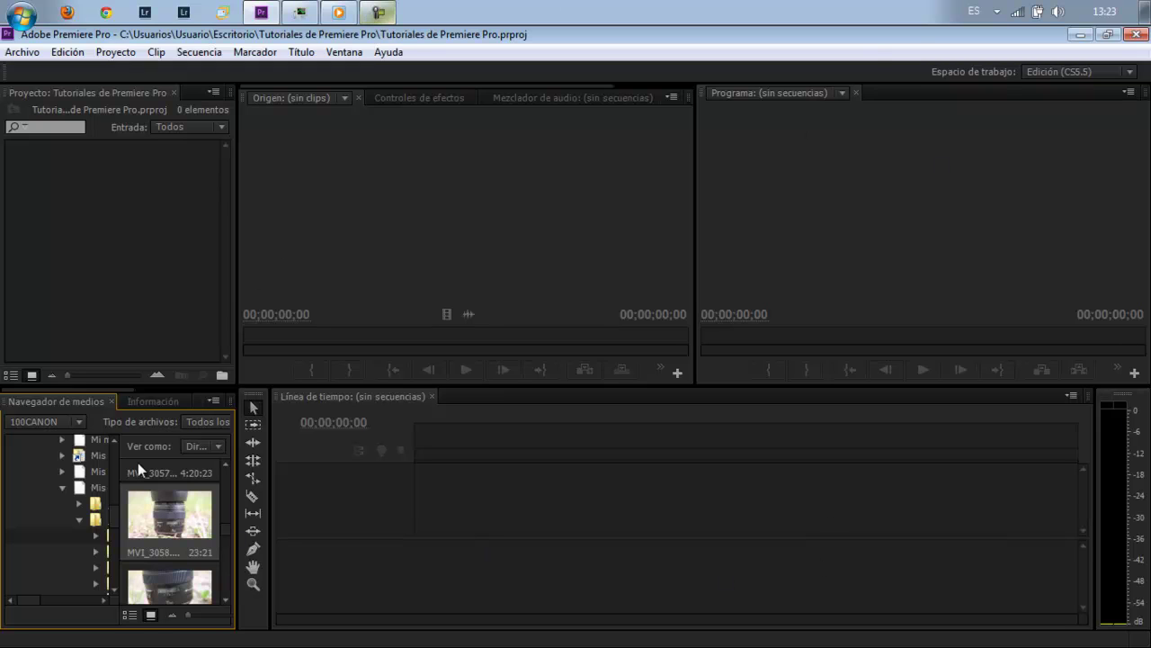
Step: Widen the media browser panel and its folder tree, keeping the Directorio de archivos view
left_click_drag(237, 474, 482, 463)
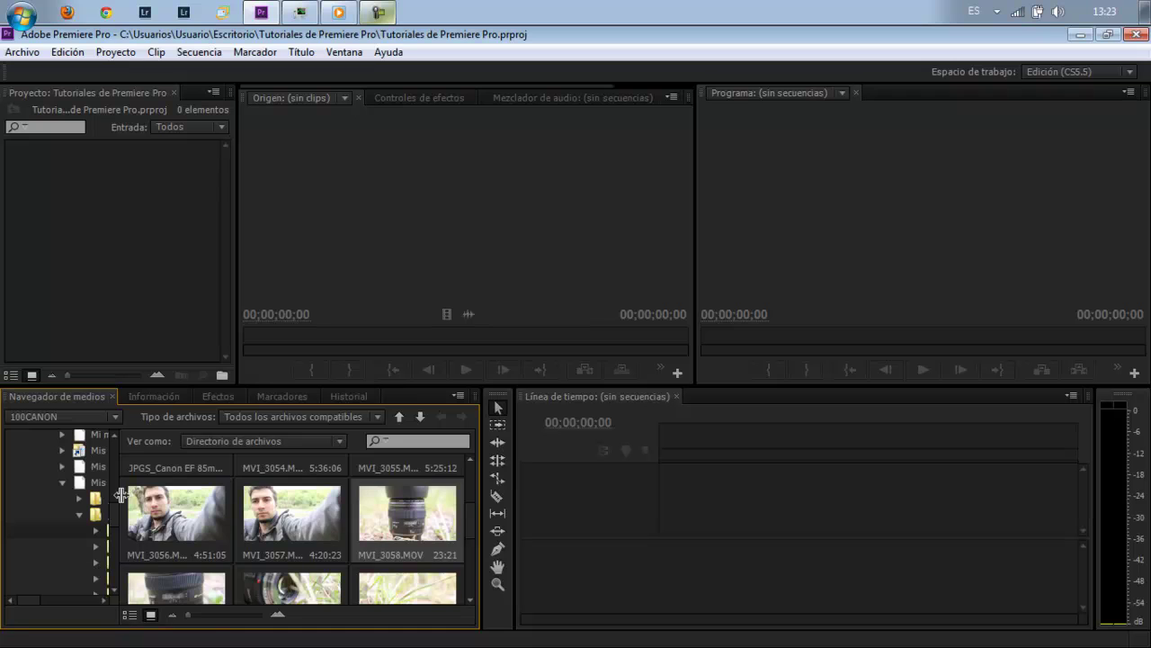
left_click_drag(118, 496, 235, 502)
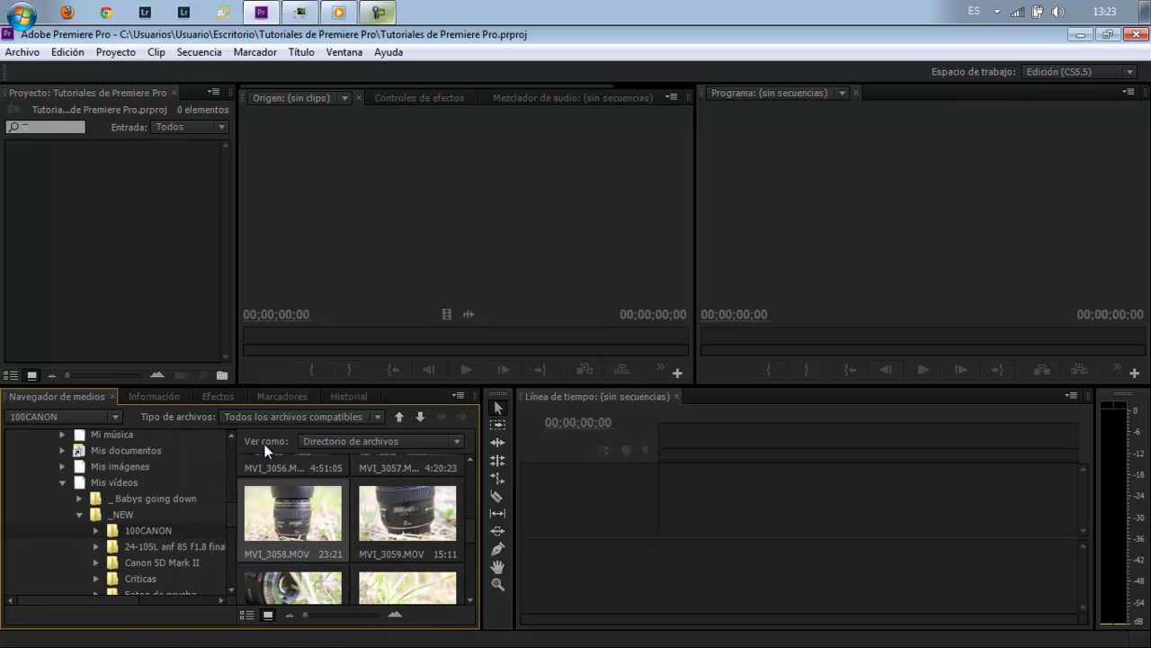
left_click(461, 443)
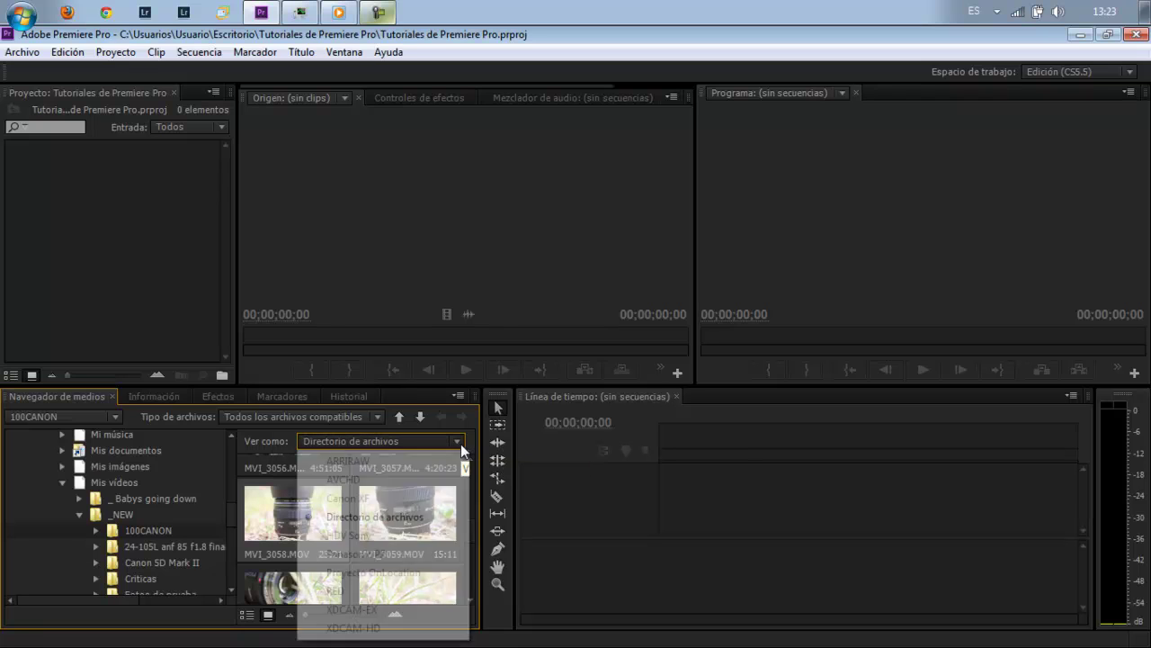
left_click(461, 444)
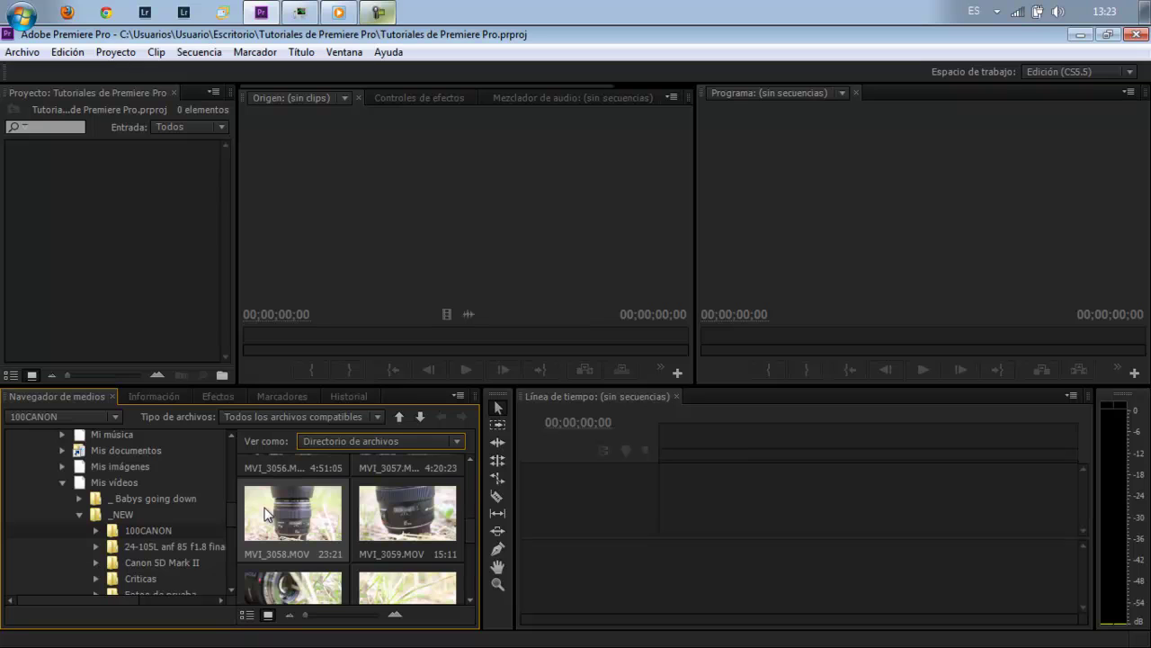
Step: Cycle through the Información, Efectos, Marcadores and Historial tabs, then pull the Herramientas divider left to widen the timeline
left_click(145, 401)
left_click(216, 397)
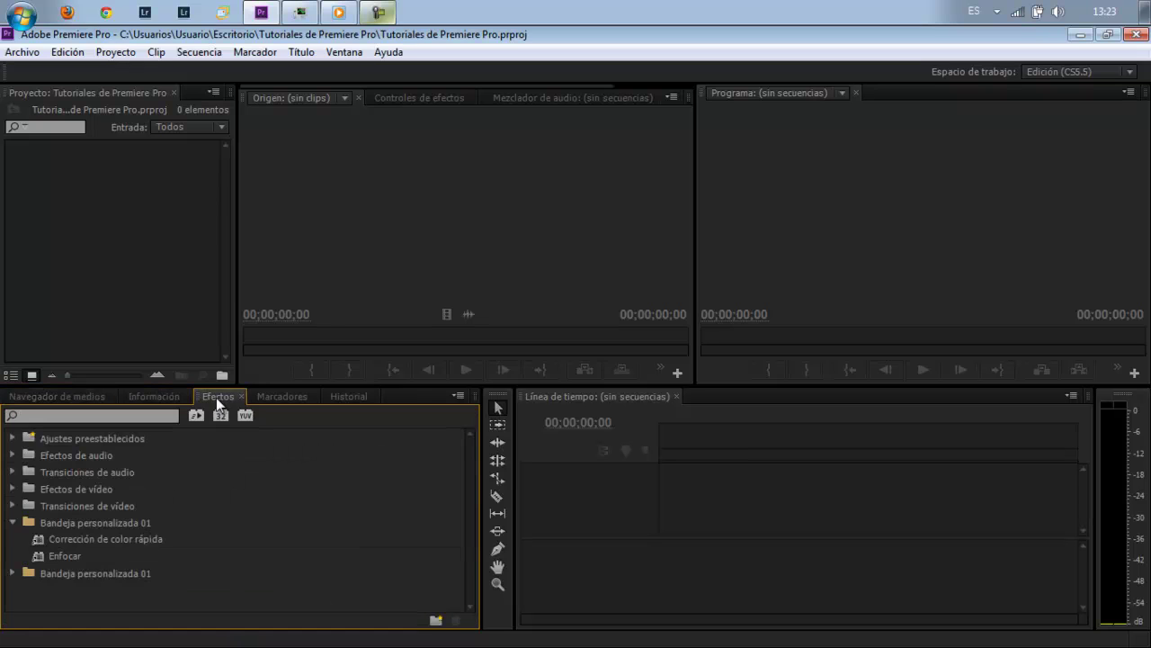
left_click(260, 396)
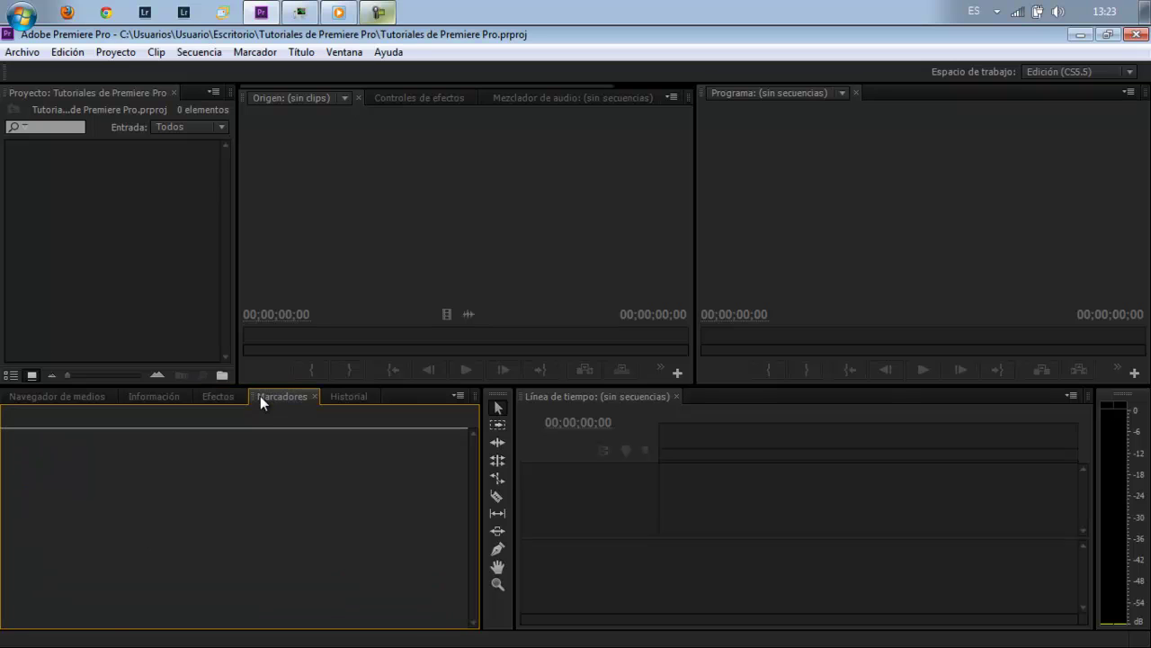
left_click(341, 395)
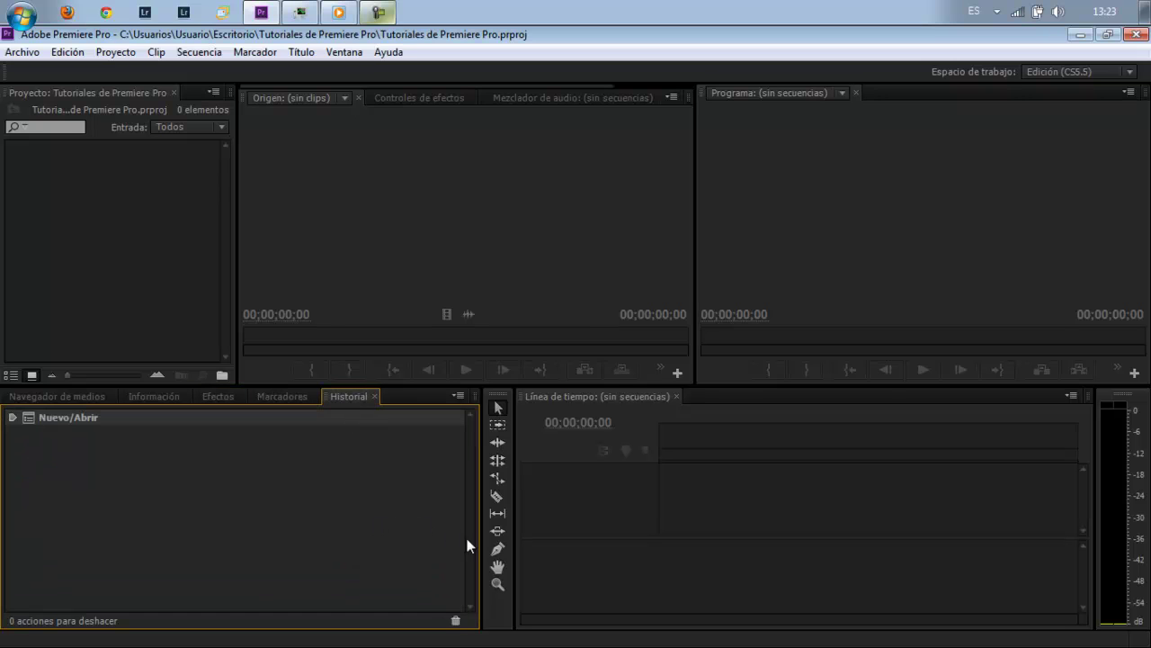
mouse_move(481, 542)
left_mouse_down()
mouse_move(364, 531)
mouse_move(535, 520)
mouse_move(271, 506)
left_mouse_up()
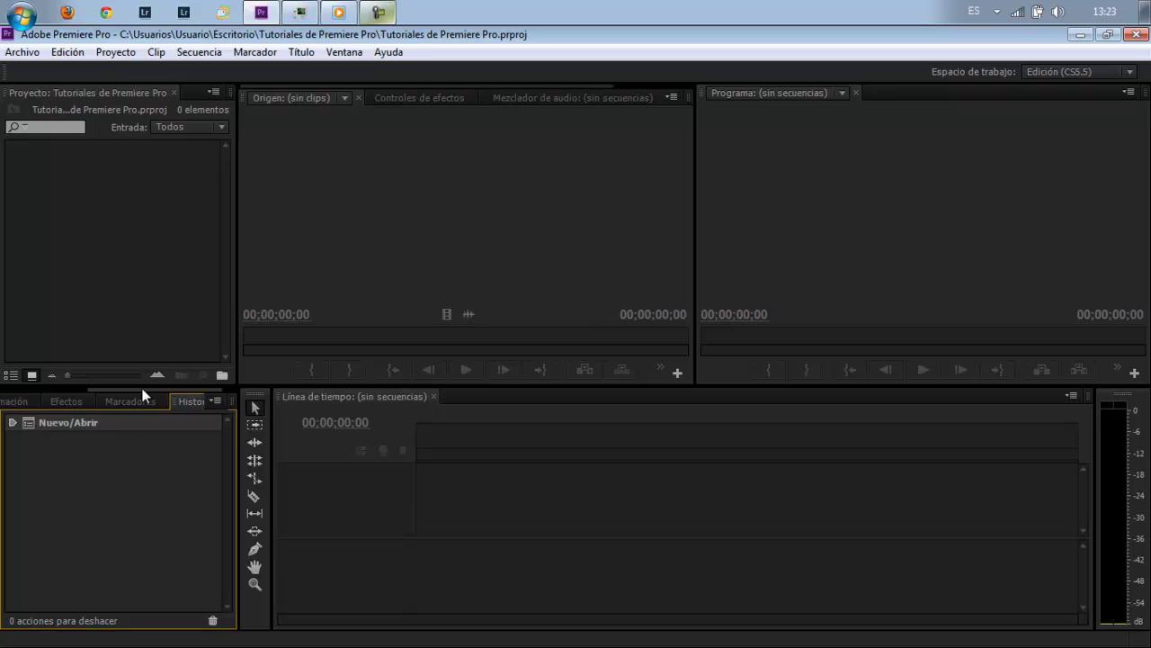
left_click_drag(134, 388, 74, 395)
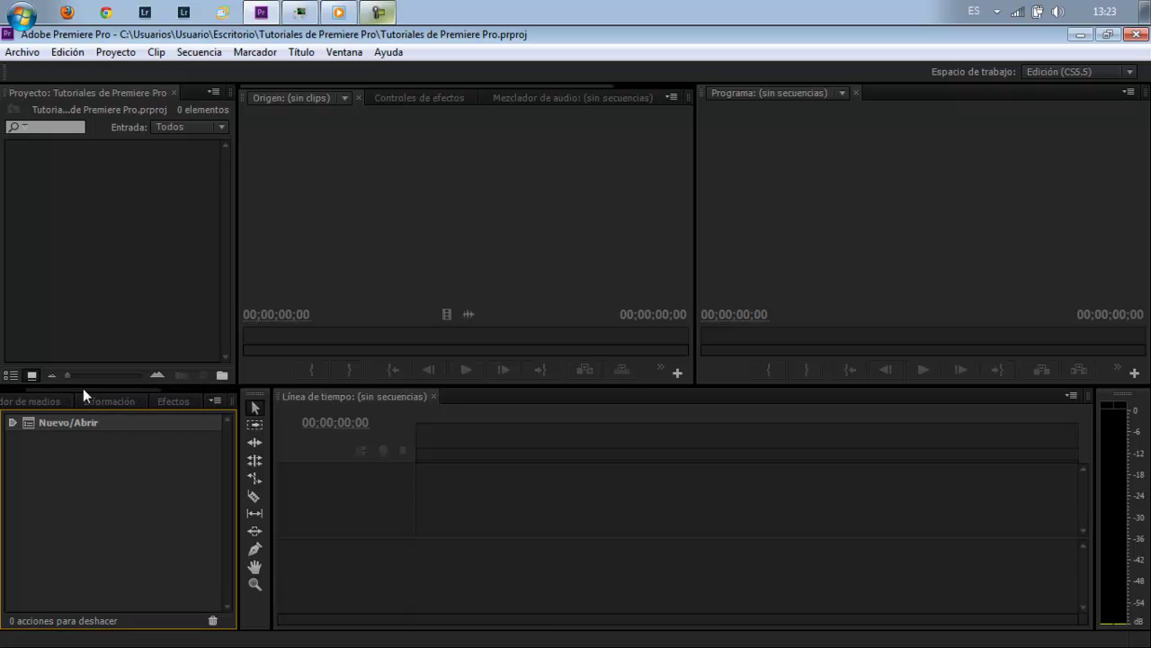
mouse_move(82, 389)
left_mouse_down()
mouse_move(158, 399)
mouse_move(42, 389)
mouse_move(171, 400)
left_mouse_up()
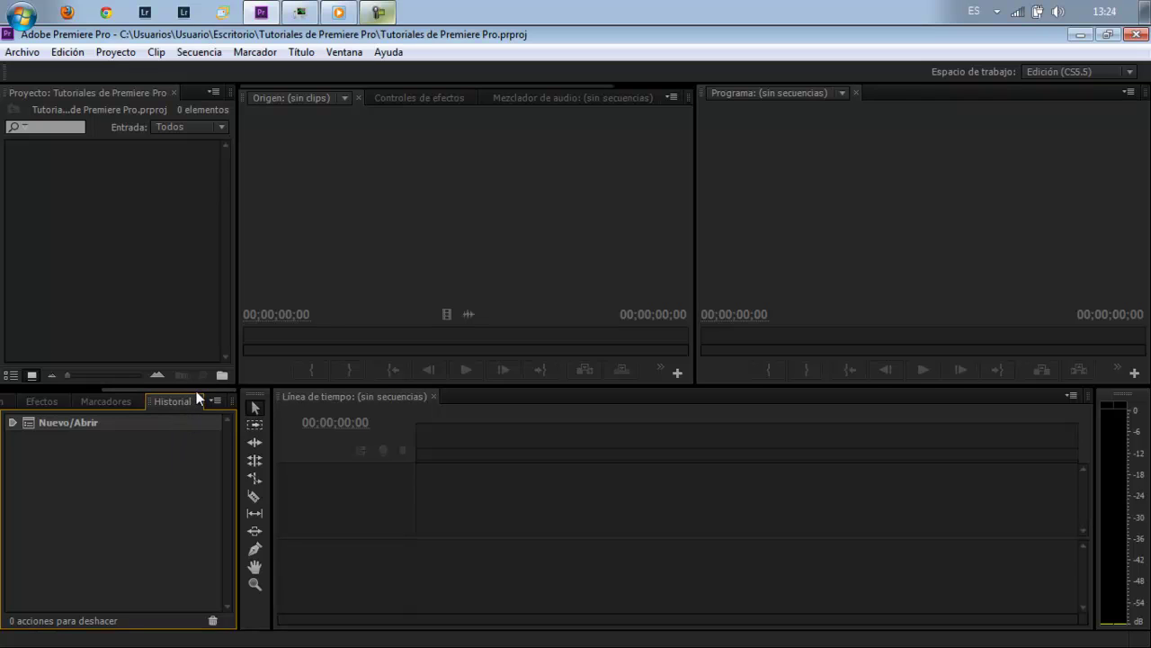
left_click_drag(193, 393, 72, 393)
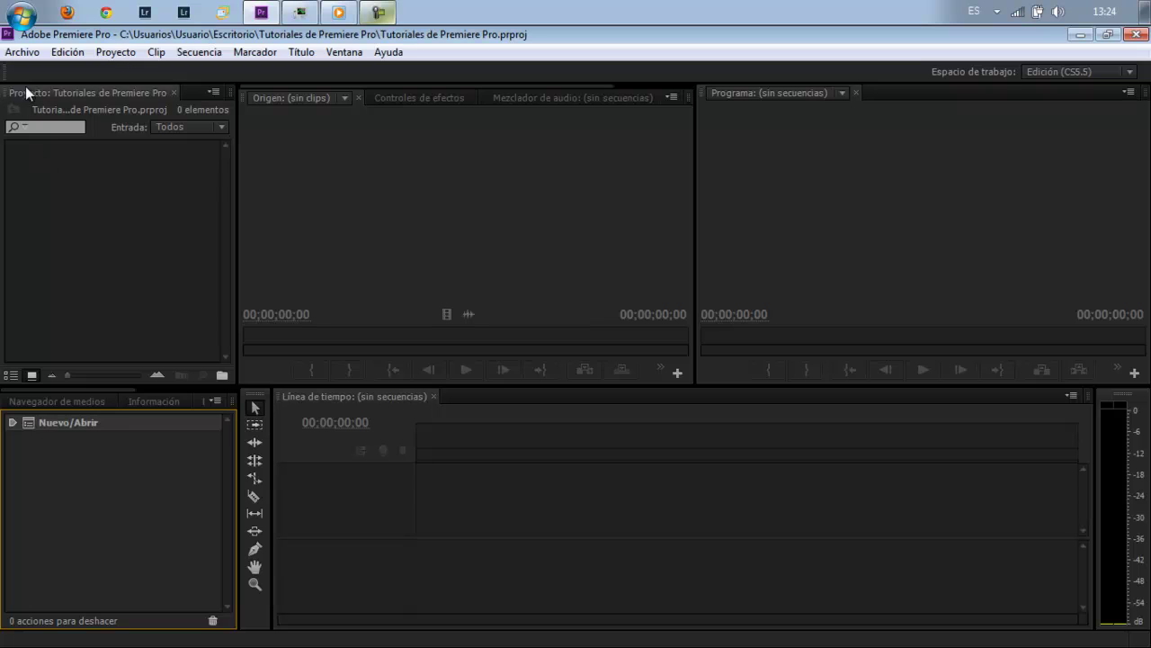
left_click(159, 330)
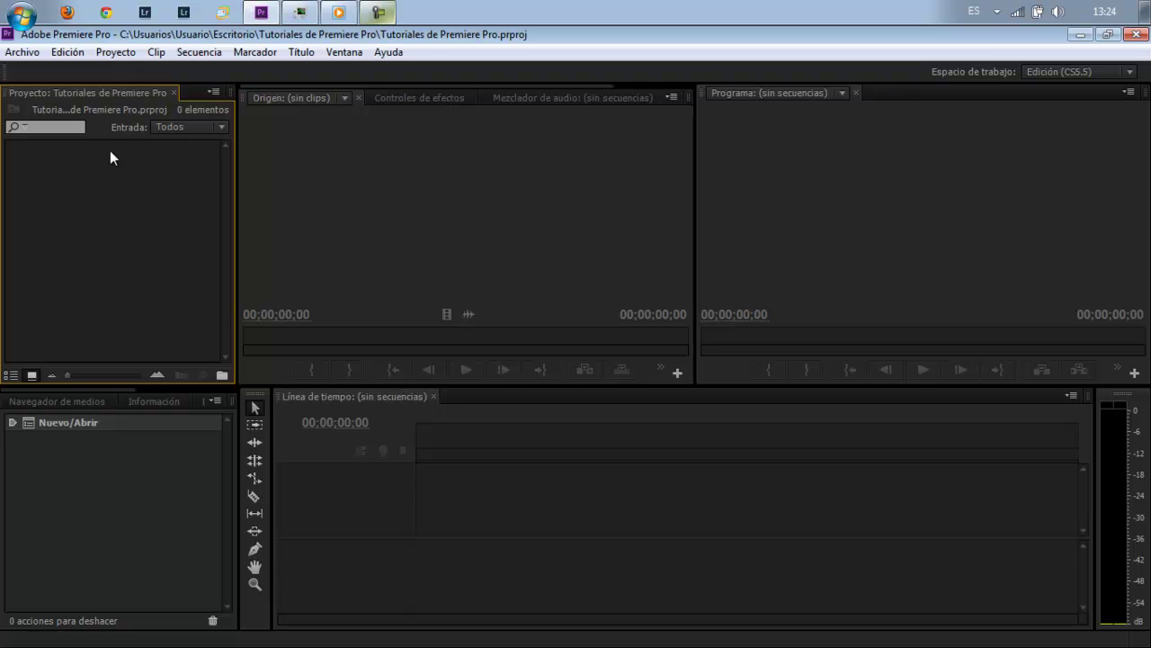
left_click(243, 95)
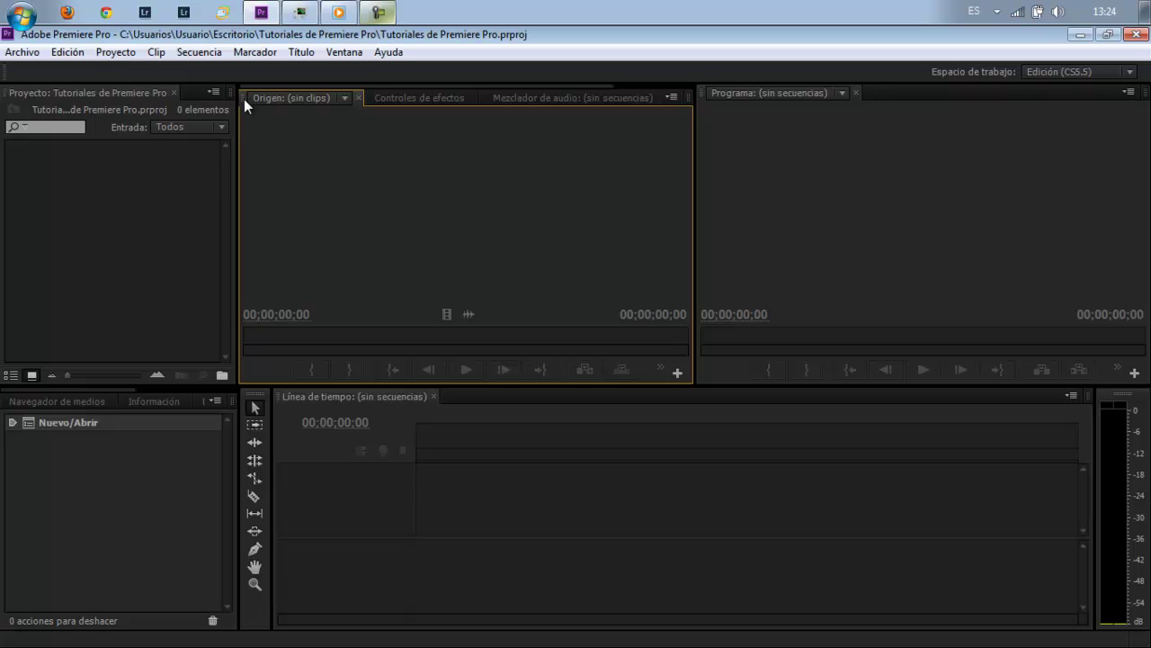
mouse_move(244, 99)
left_mouse_down()
mouse_move(283, 166)
mouse_move(2, 197)
left_mouse_up()
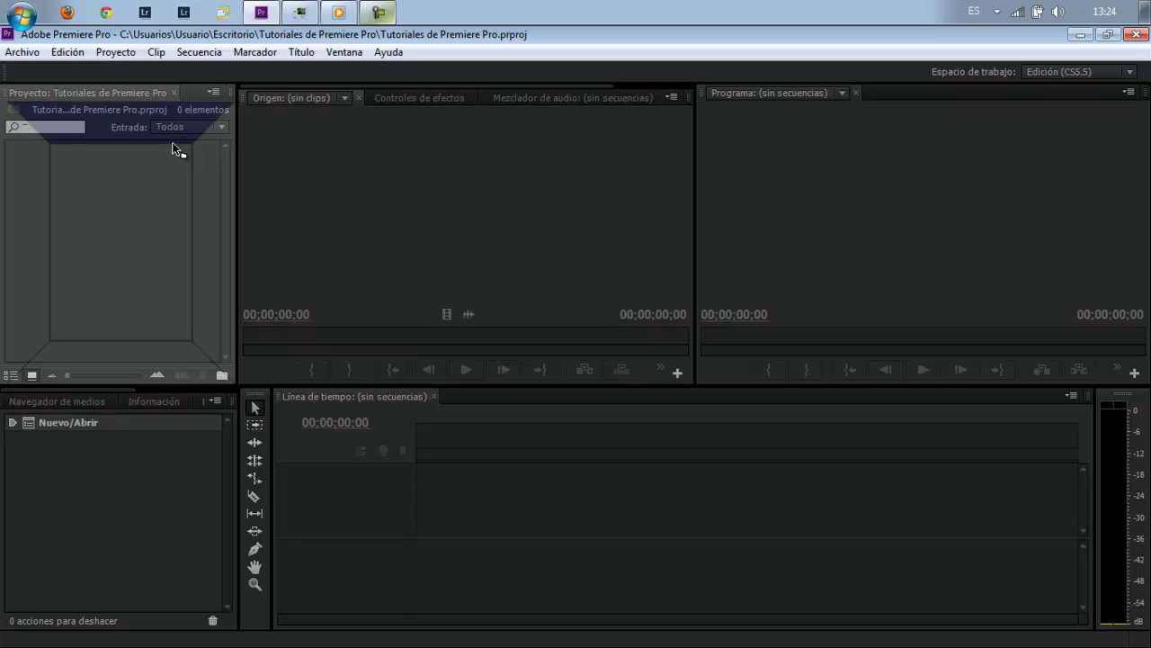
left_click_drag(176, 146, 328, 165)
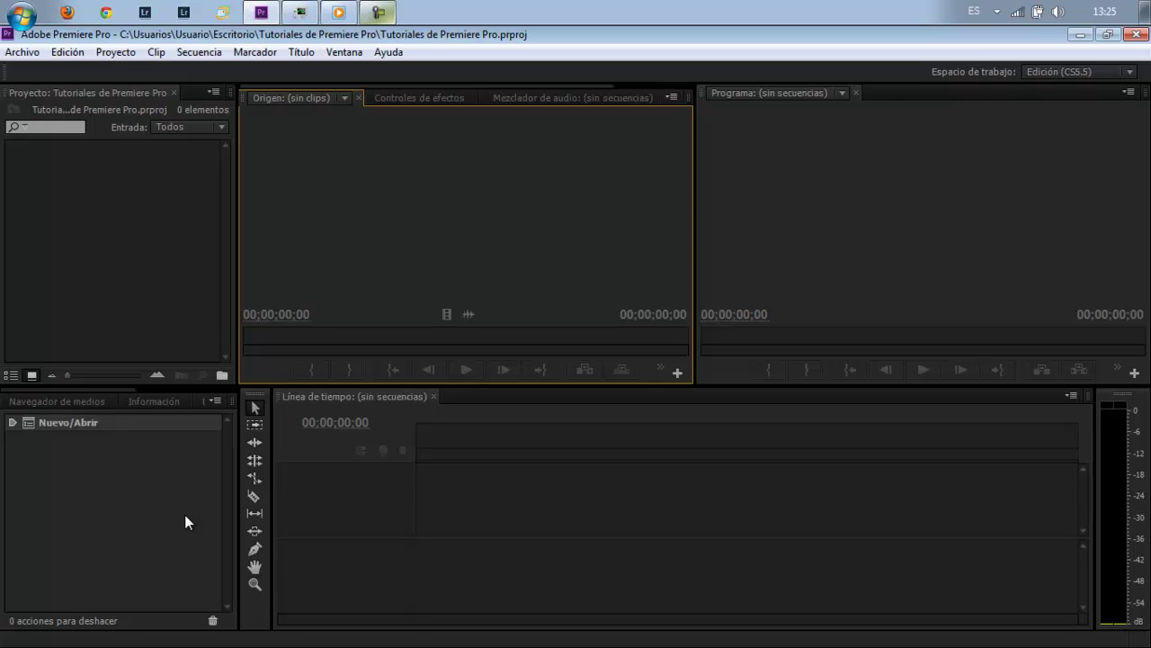
Step: Close the Información, Marcadores and Historial panels, then switch from Navegador de medios back to Efectos
left_click(156, 406)
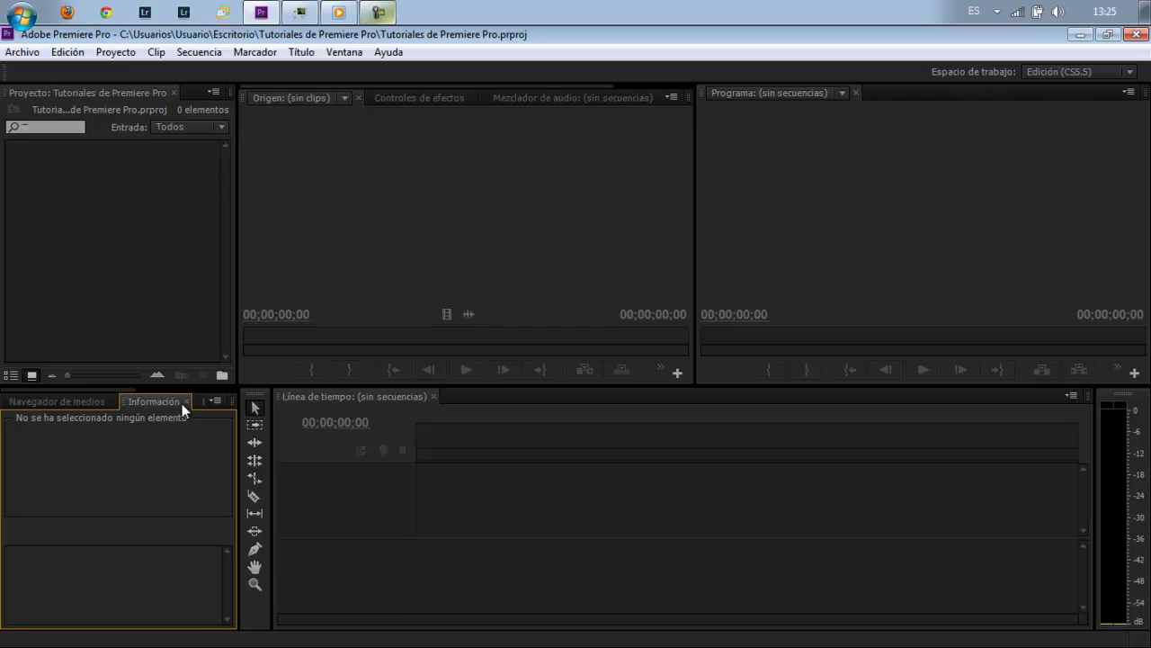
left_click(186, 400)
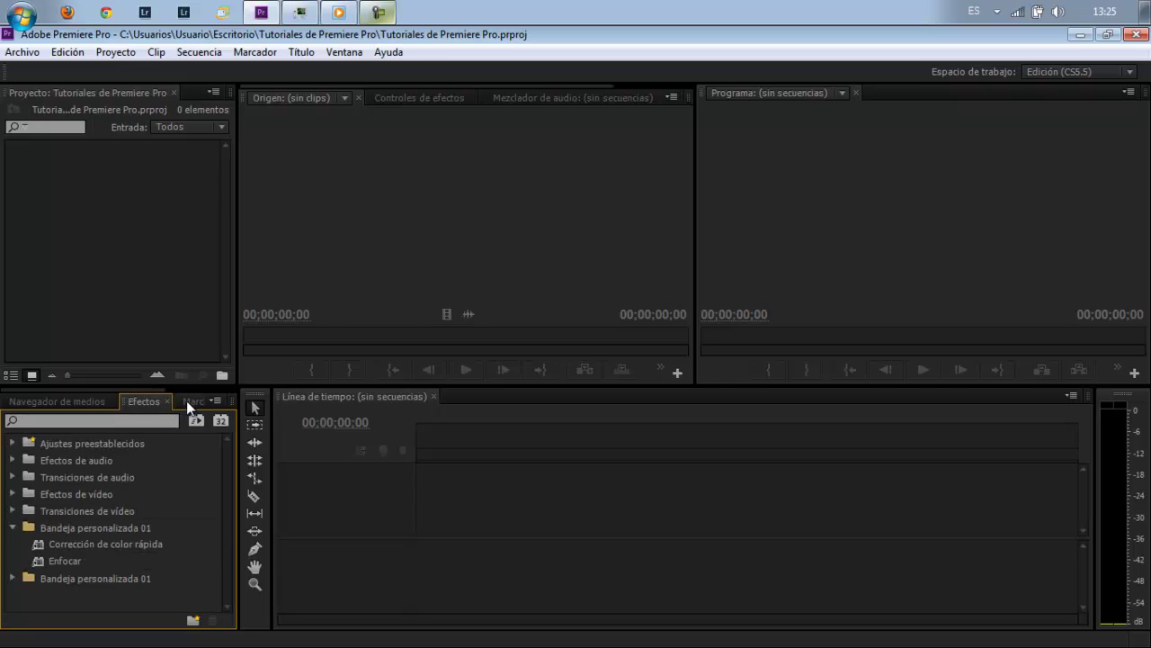
left_click(187, 400)
left_click(198, 401)
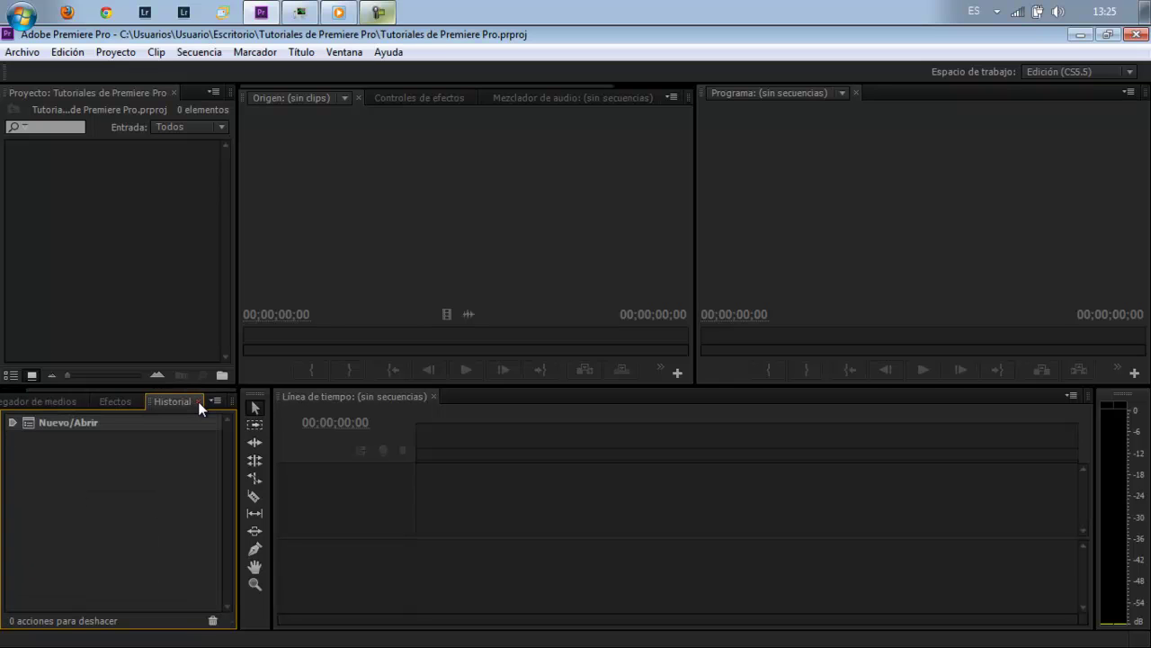
left_click(198, 402)
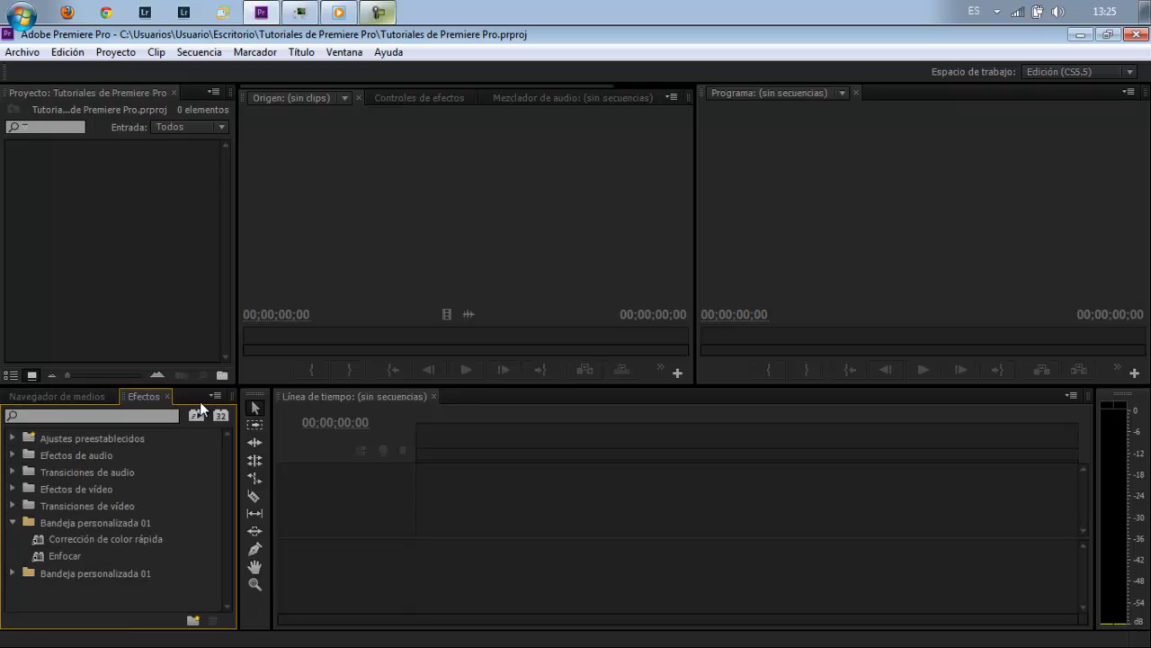
left_click(30, 397)
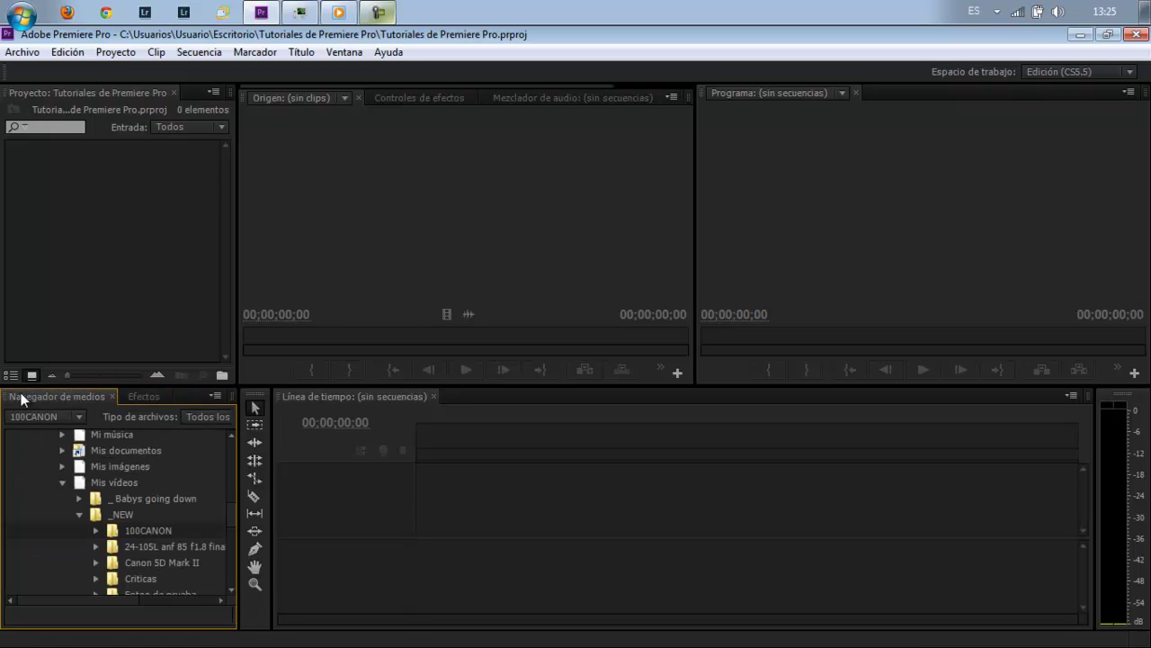
left_click(152, 401)
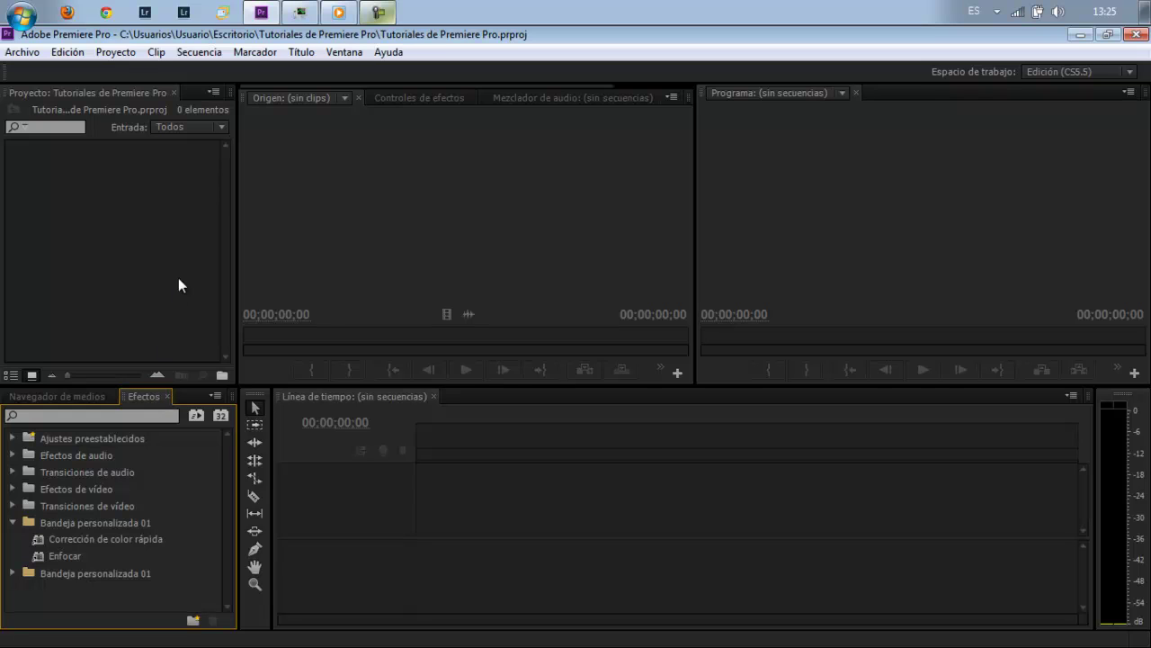
Step: Dock Efectos after Proyecto in the top-left group and close the Navegador de medios panel
left_click_drag(145, 398, 193, 90)
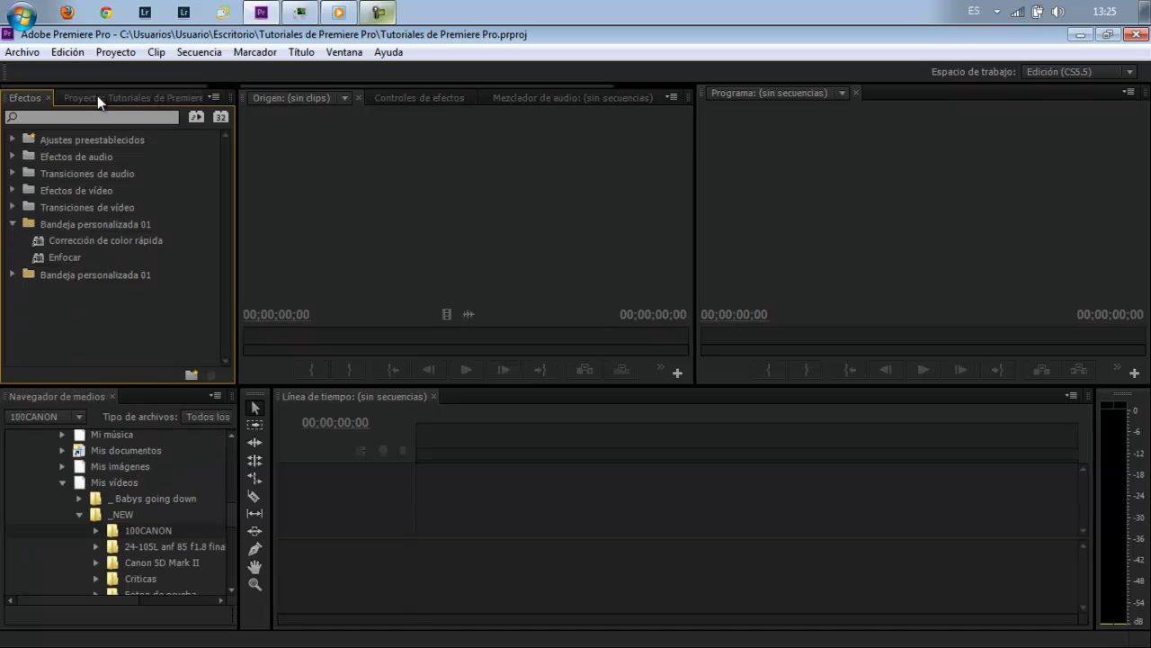
left_click_drag(93, 99, 40, 101)
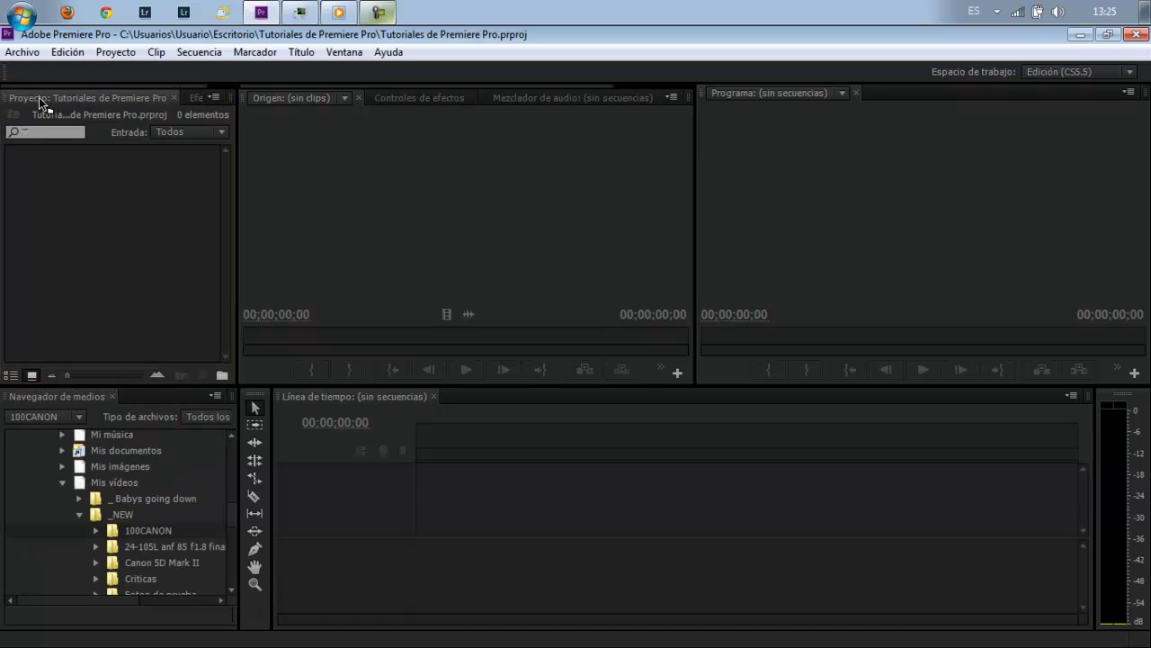
left_click(191, 99)
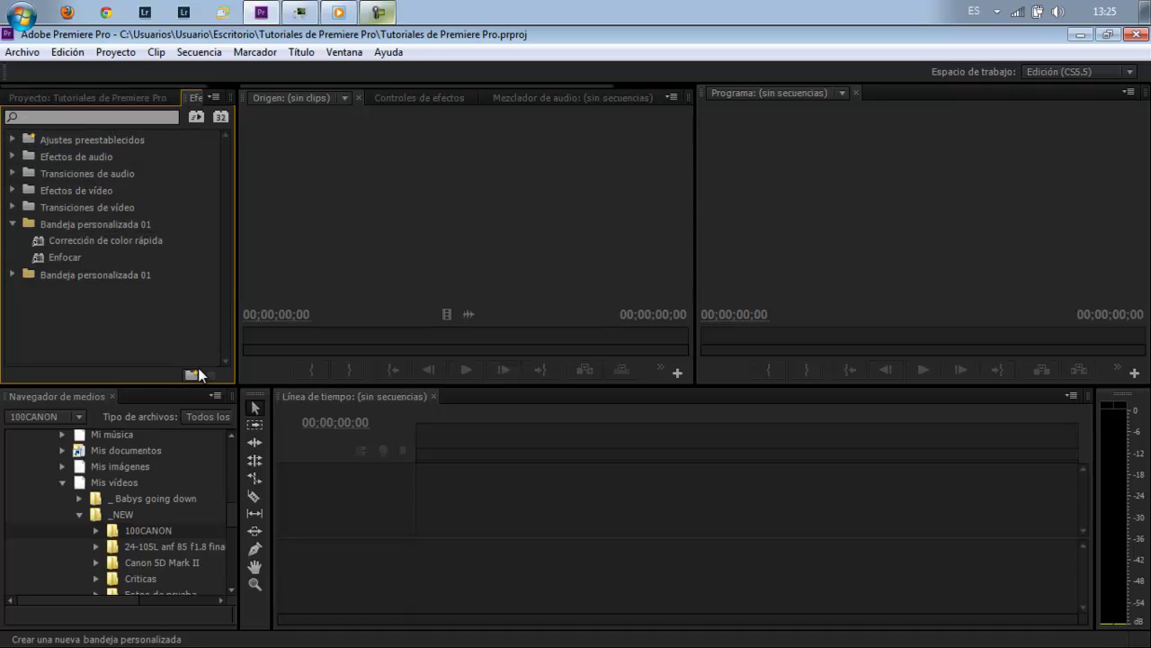
left_click(112, 395)
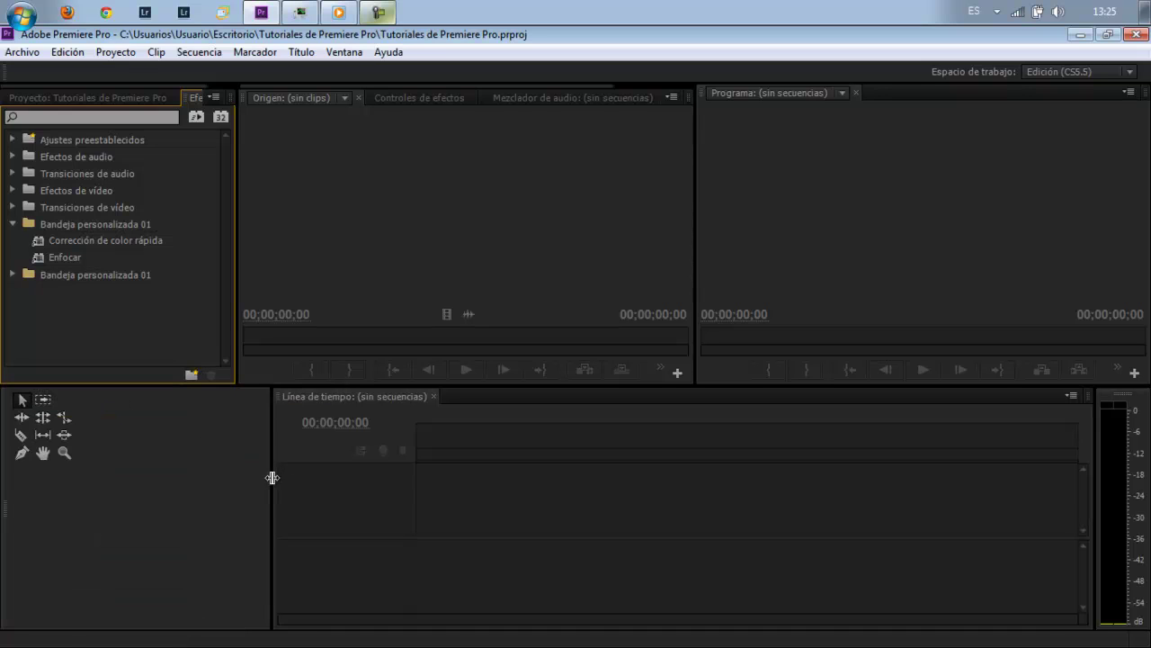
Step: Drag the Herramientas/Línea de tiempo divider far left, leaving the tools as a thin strip
left_click_drag(271, 475, 29, 467)
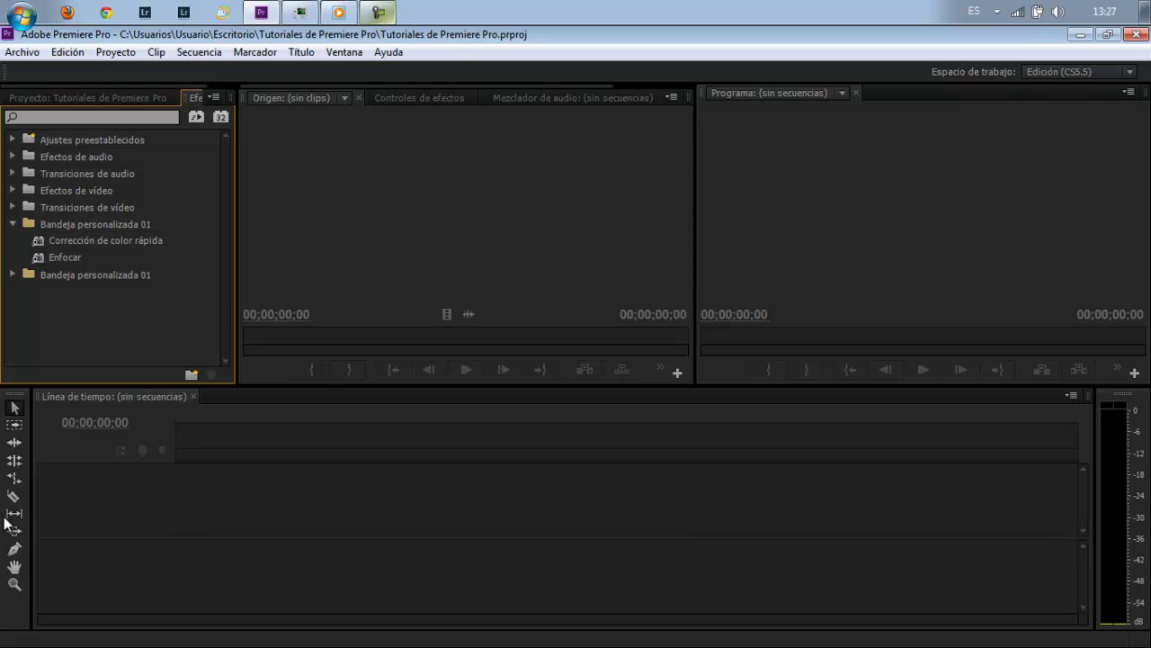
Step: Reset the current Edición (CS5.5) workspace, confirm with Sí, and make the Source monitor active
left_click(342, 52)
mouse_move(388, 72)
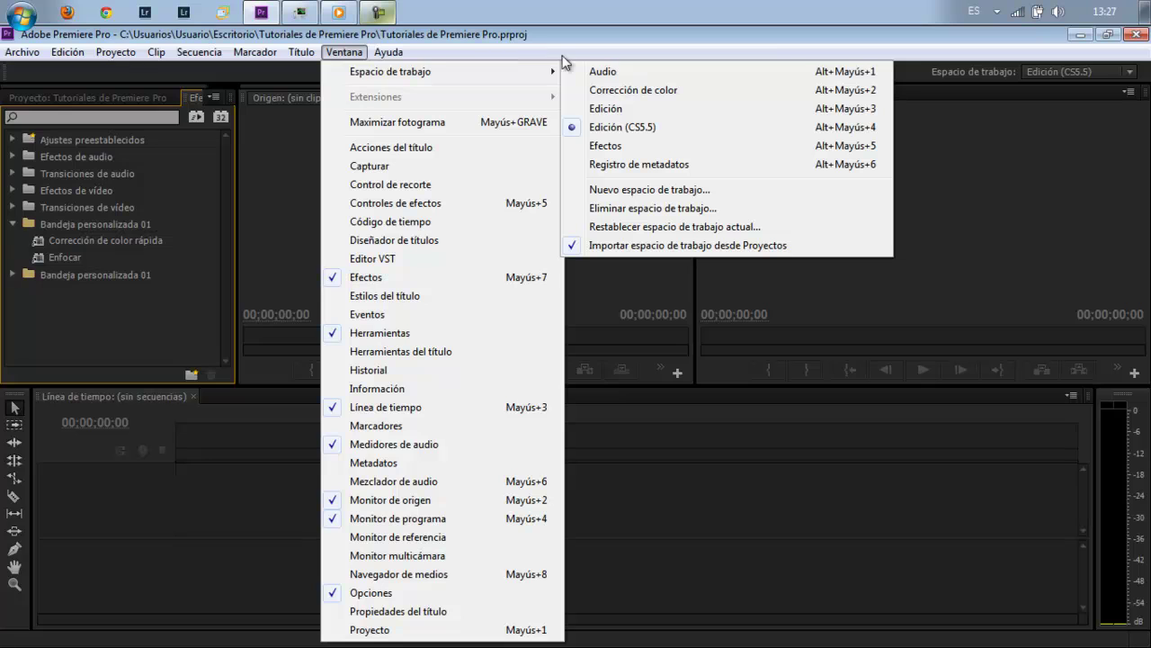
left_click(687, 229)
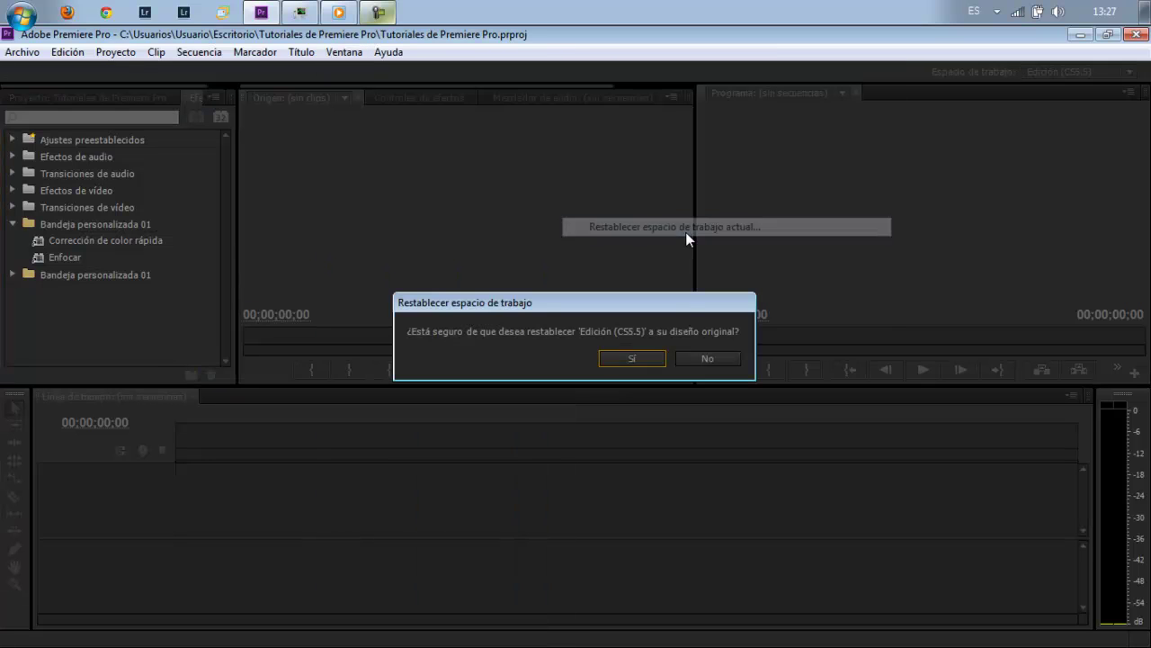
left_click(657, 358)
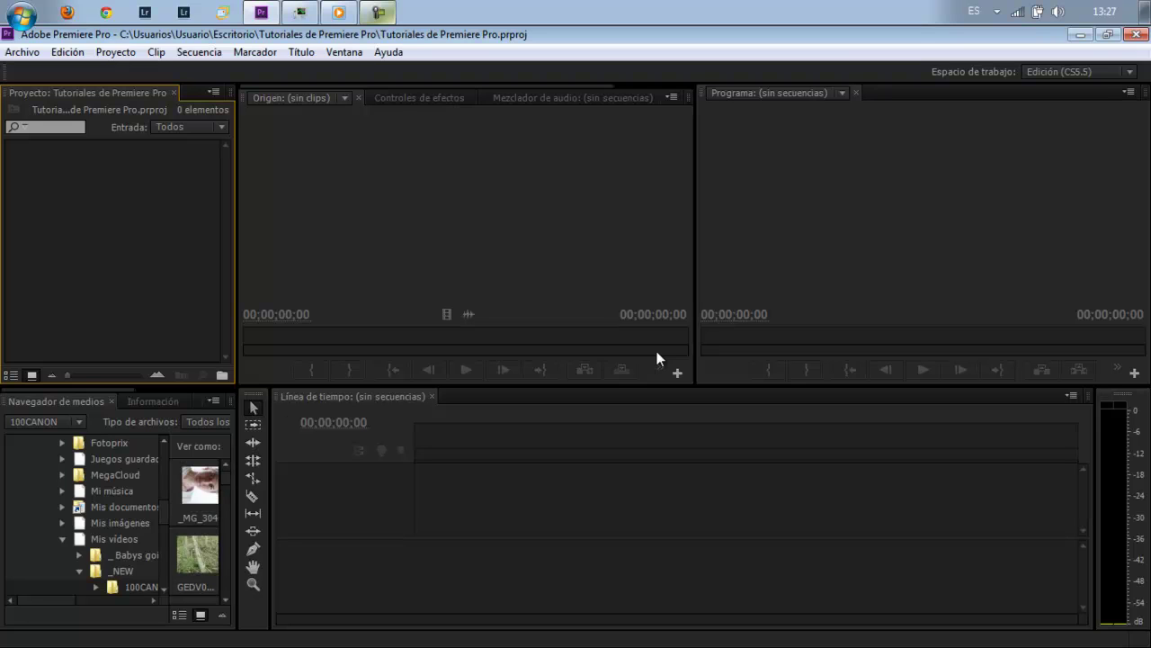
left_click(657, 352)
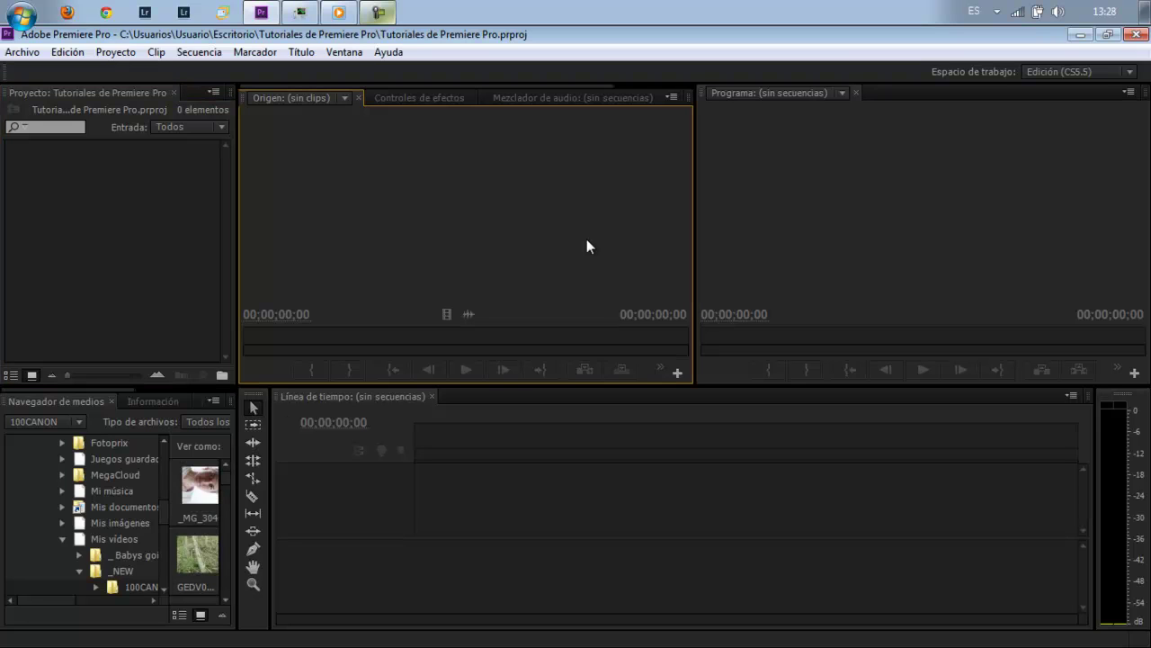